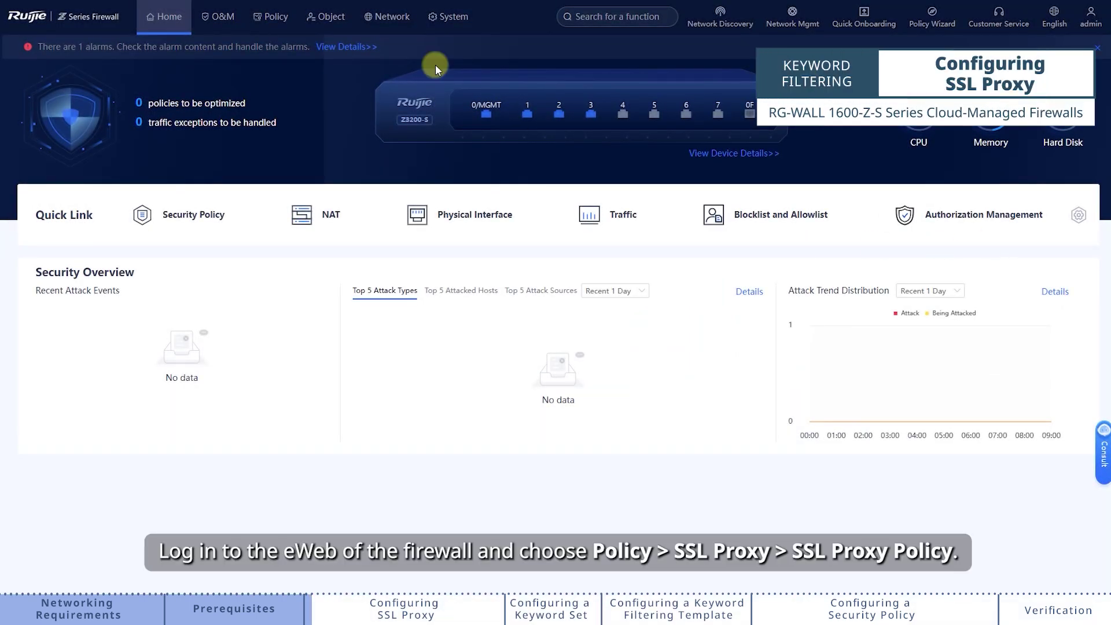
# Go to the Policy module to view the Security Policy list with its two existing policies
pyautogui.click(303, 35)
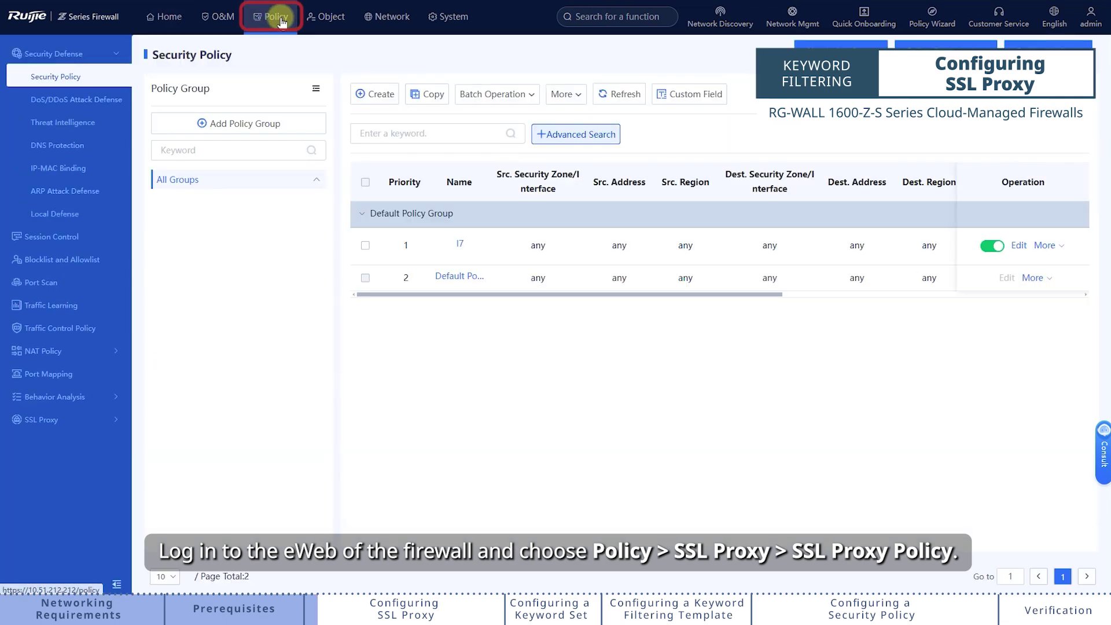
# Start a new SSL proxy policy named ssl_all
pyautogui.click(95, 426)
pyautogui.click(83, 444)
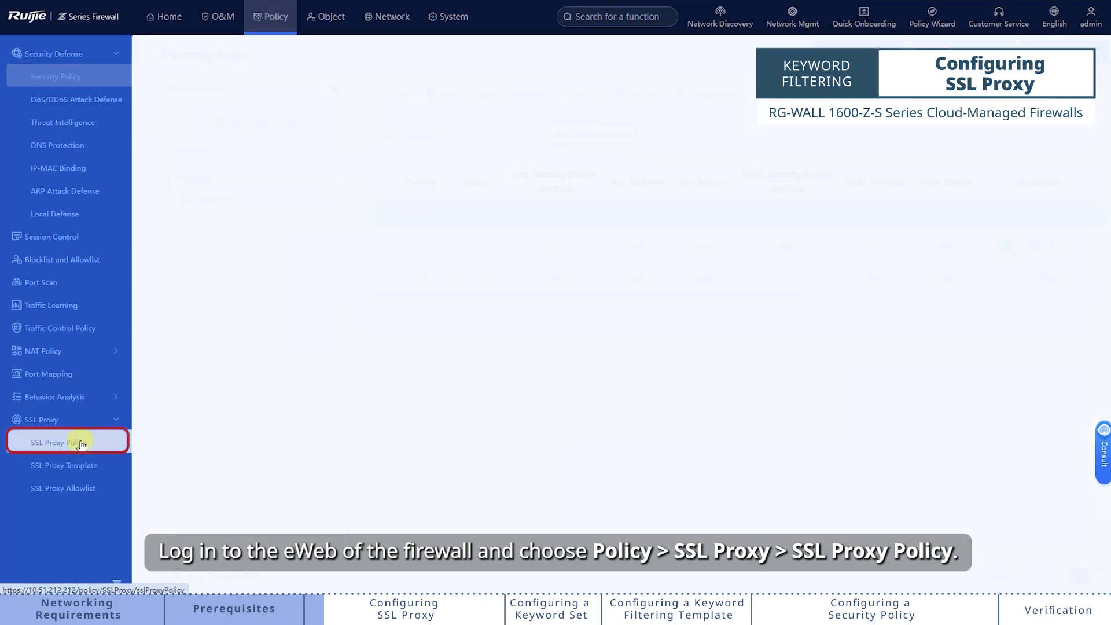
pyautogui.click(174, 94)
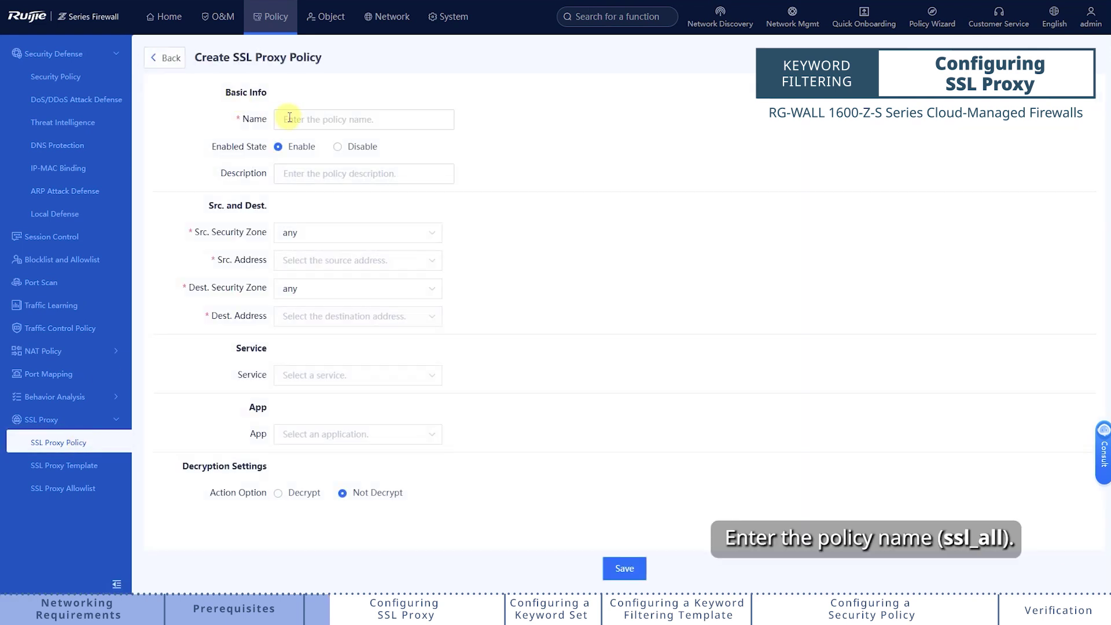
pyautogui.click(292, 119)
pyautogui.write('ssl_all')
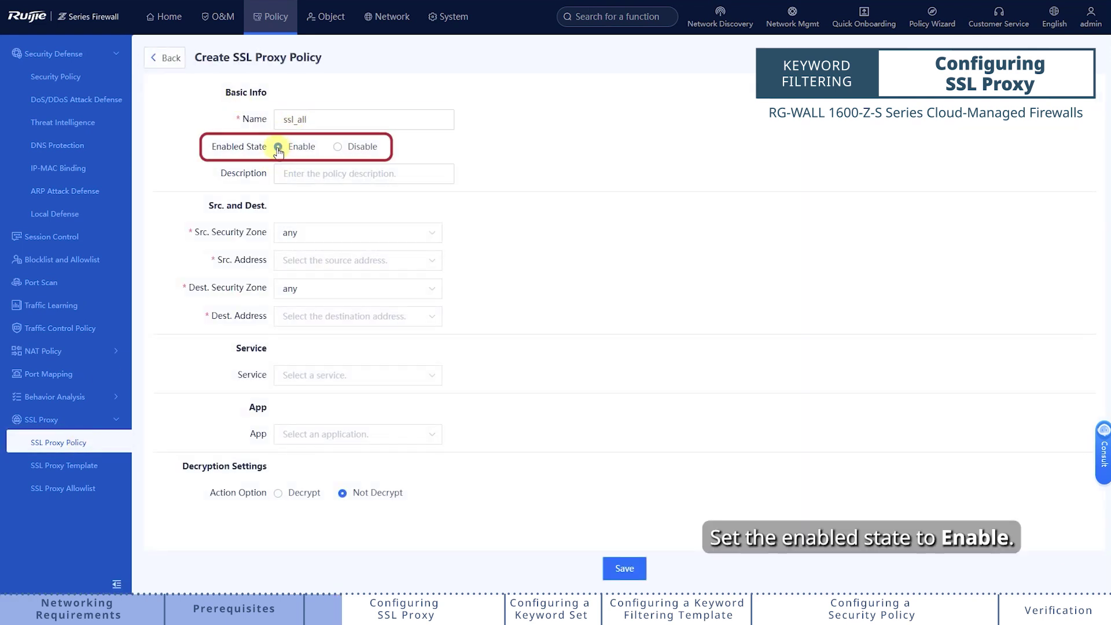
# Set both the source and destination addresses of ssl_all to any
pyautogui.click(302, 263)
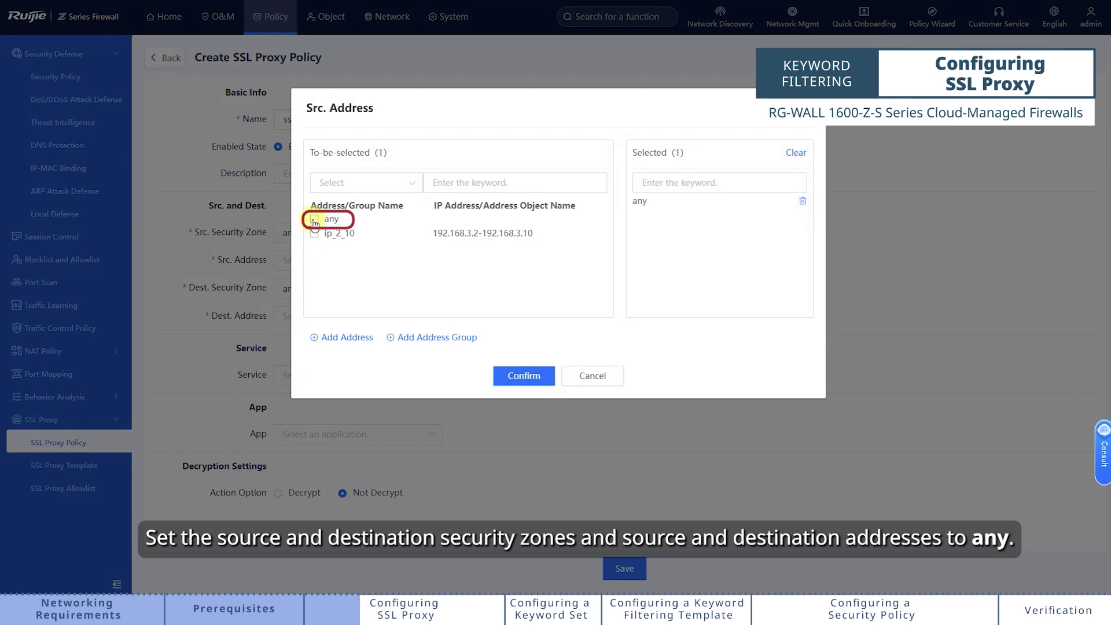
pyautogui.click(527, 378)
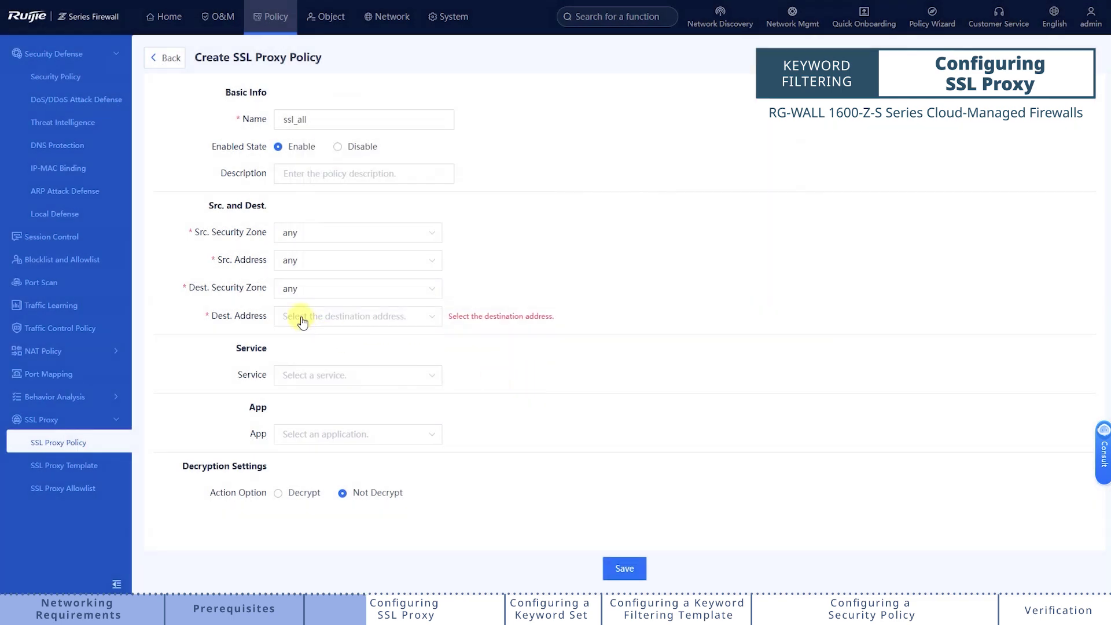
pyautogui.click(302, 321)
pyautogui.click(315, 218)
pyautogui.click(525, 377)
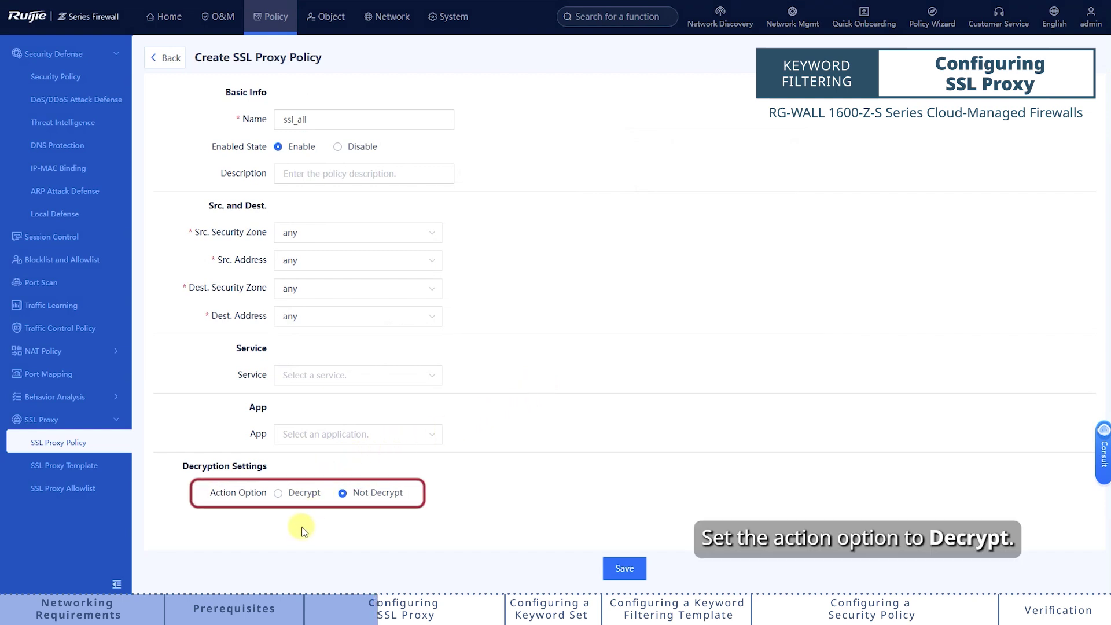
# Set the action to Decrypt with the default SSL proxy template and save ssl_all
pyautogui.click(280, 494)
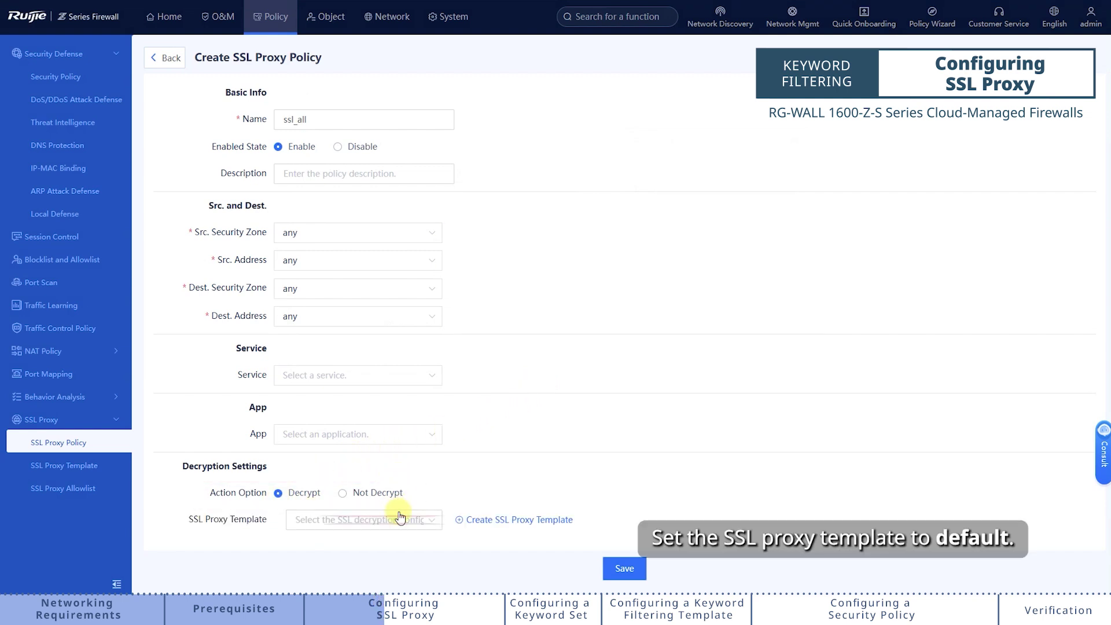
pyautogui.click(426, 528)
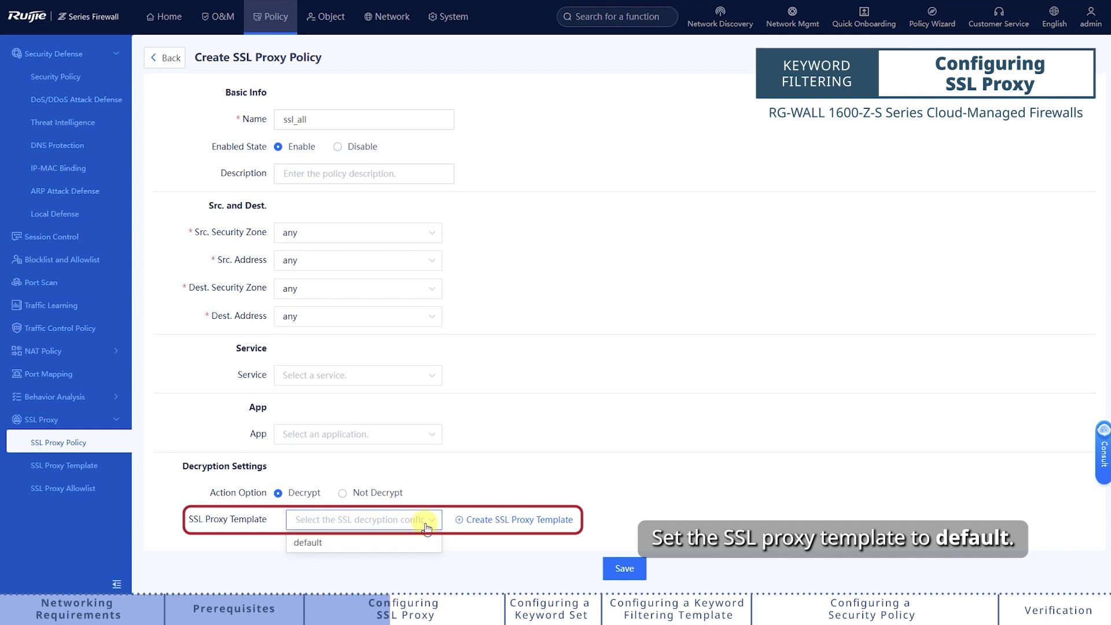
pyautogui.click(366, 545)
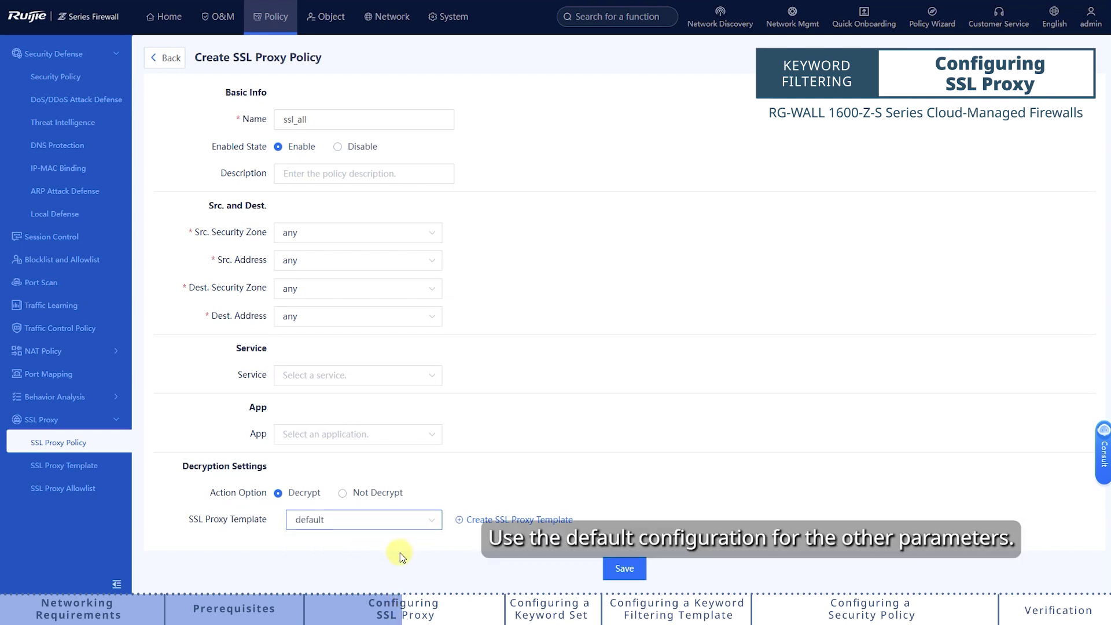
pyautogui.click(619, 569)
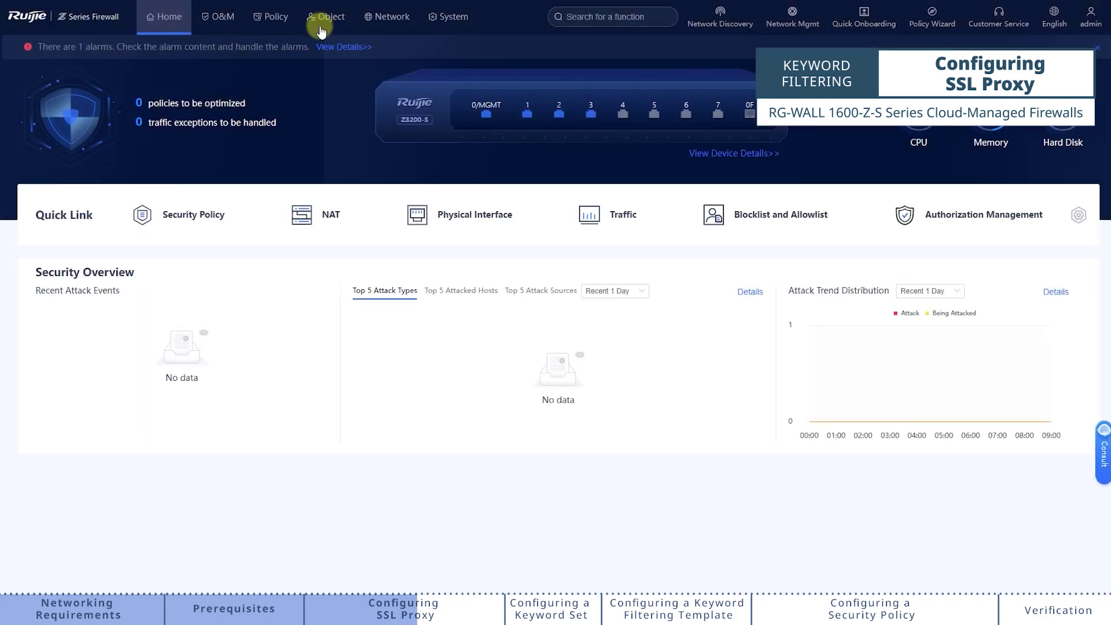
# Download the default_ca SSL proxy certificate in CRT format from Object > Certificate
pyautogui.click(326, 17)
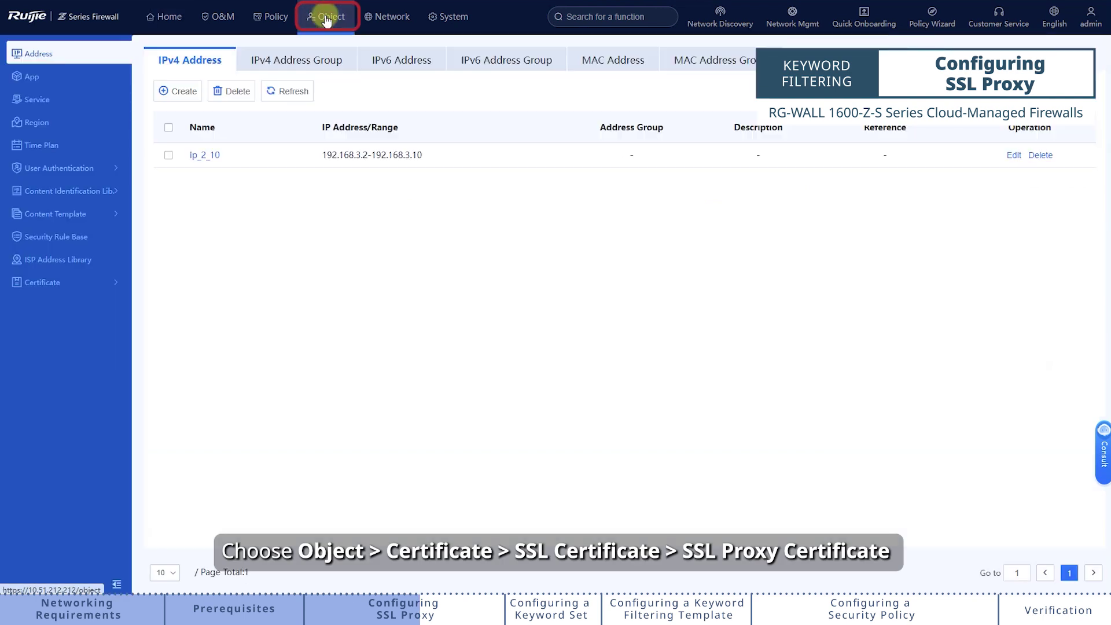
pyautogui.click(73, 282)
pyautogui.click(64, 330)
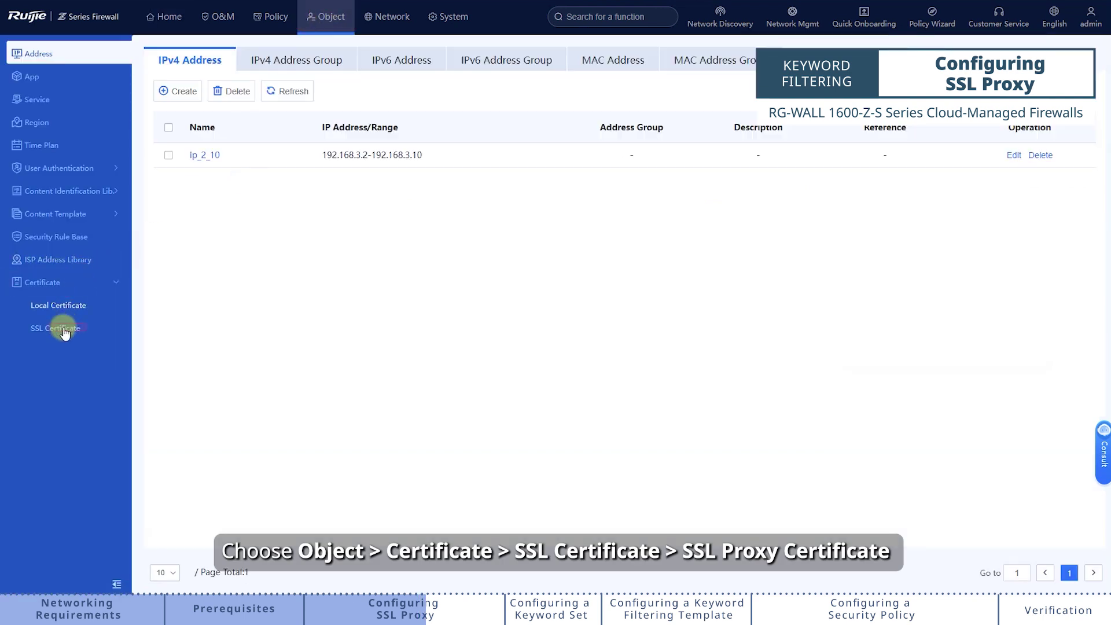
pyautogui.click(238, 61)
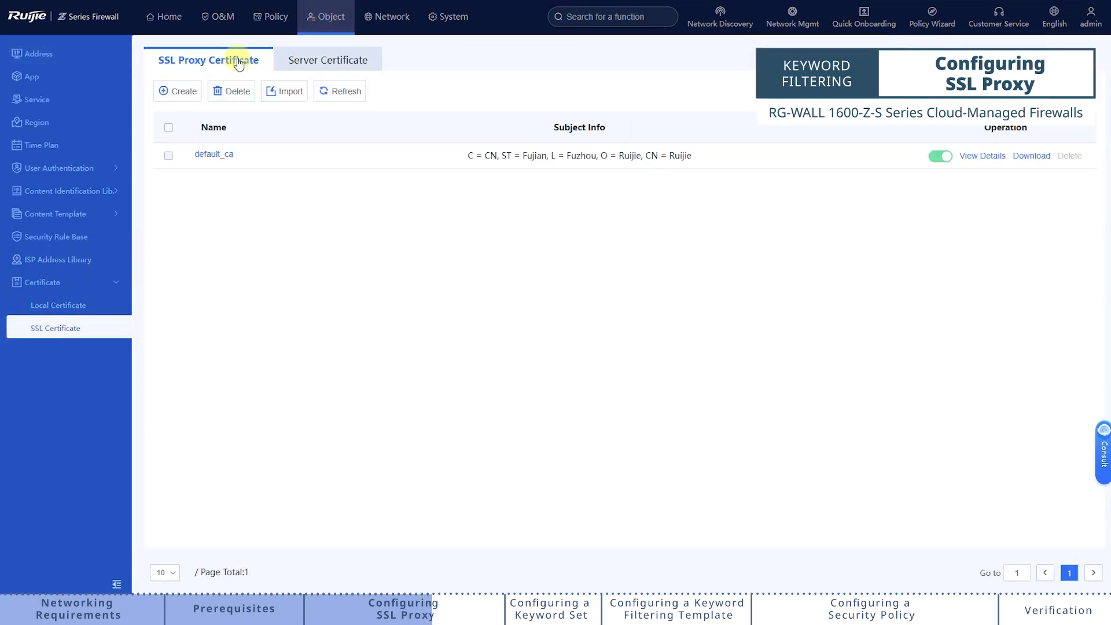
pyautogui.click(1025, 158)
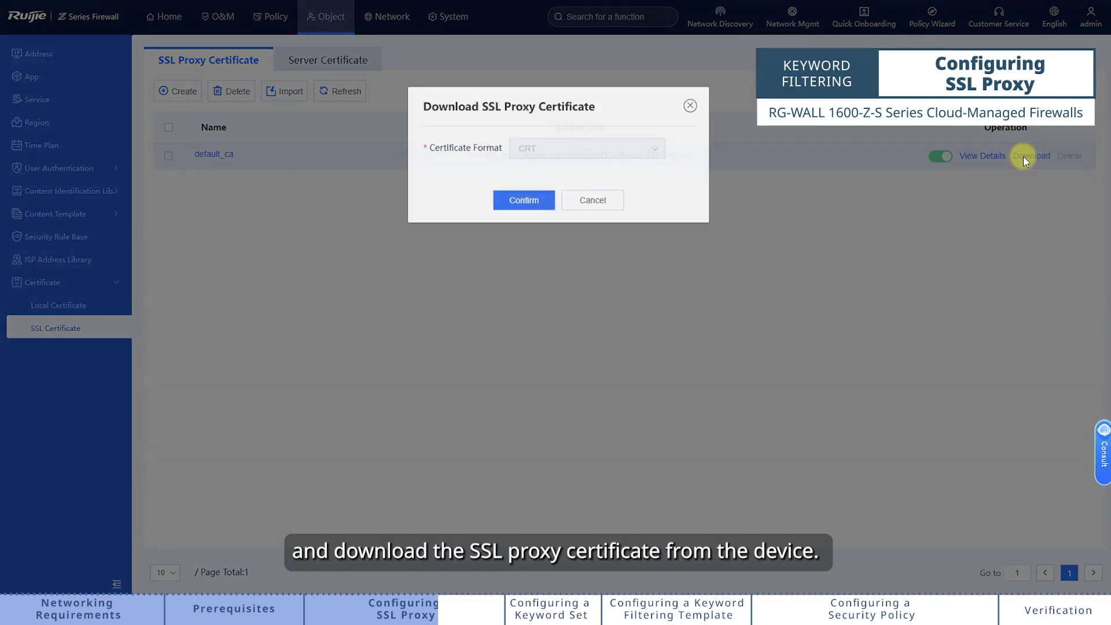
pyautogui.click(524, 201)
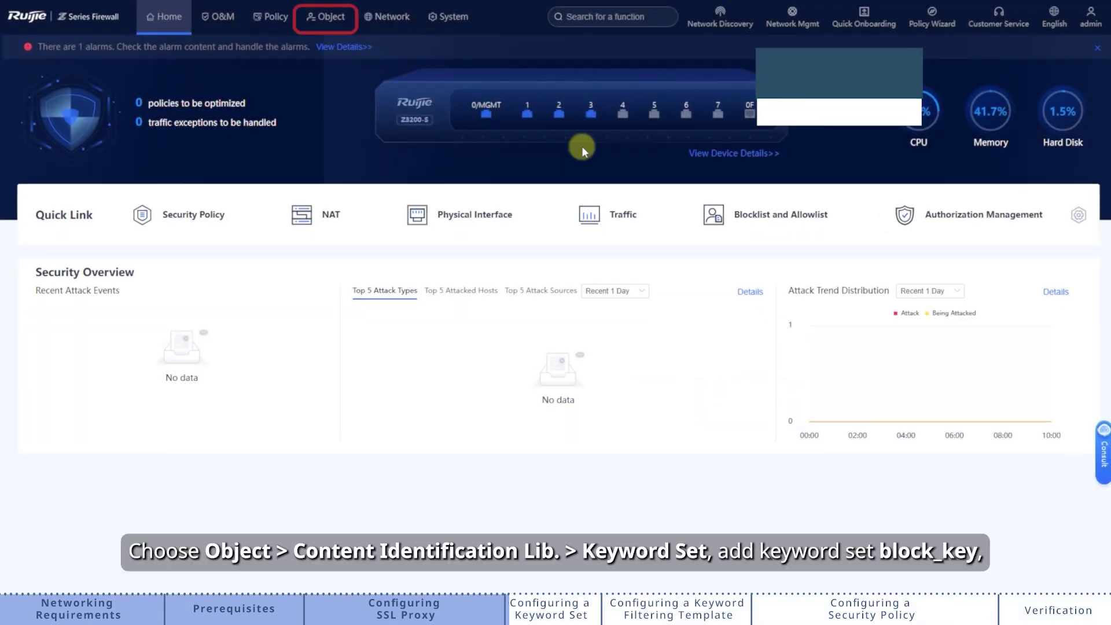
# Create and save keyword set block_key containing the keyword text porn
pyautogui.click(333, 17)
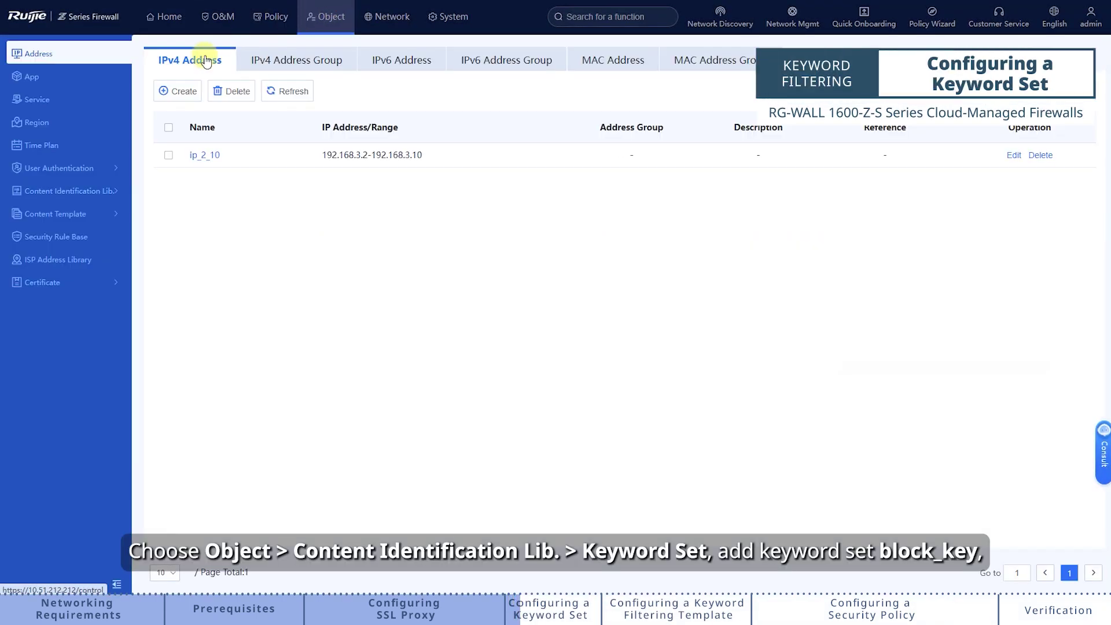
pyautogui.click(85, 193)
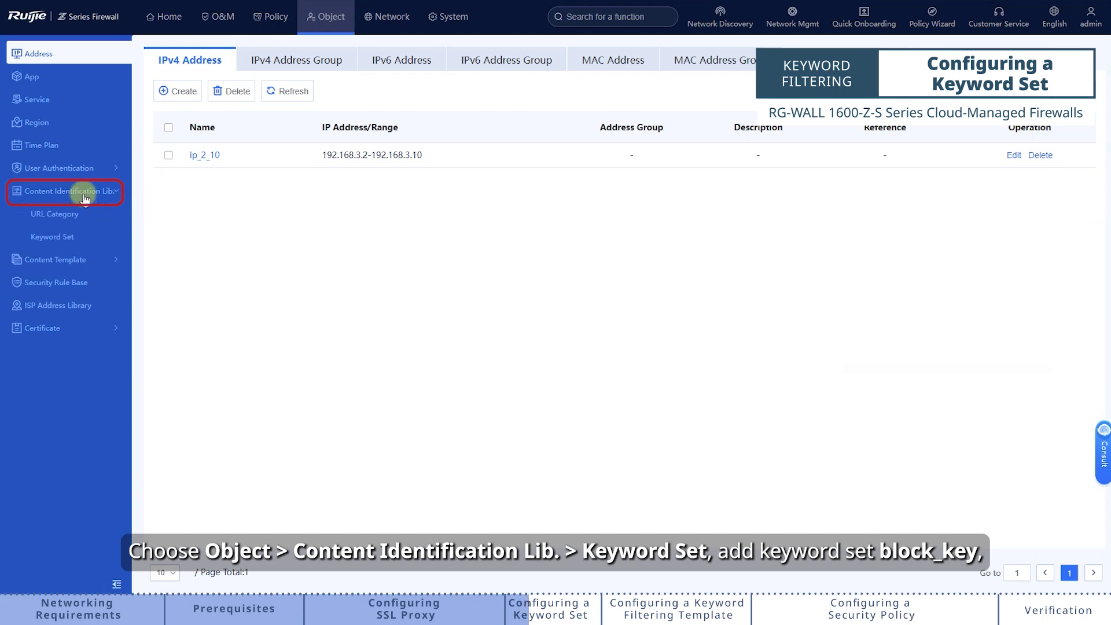
pyautogui.click(75, 239)
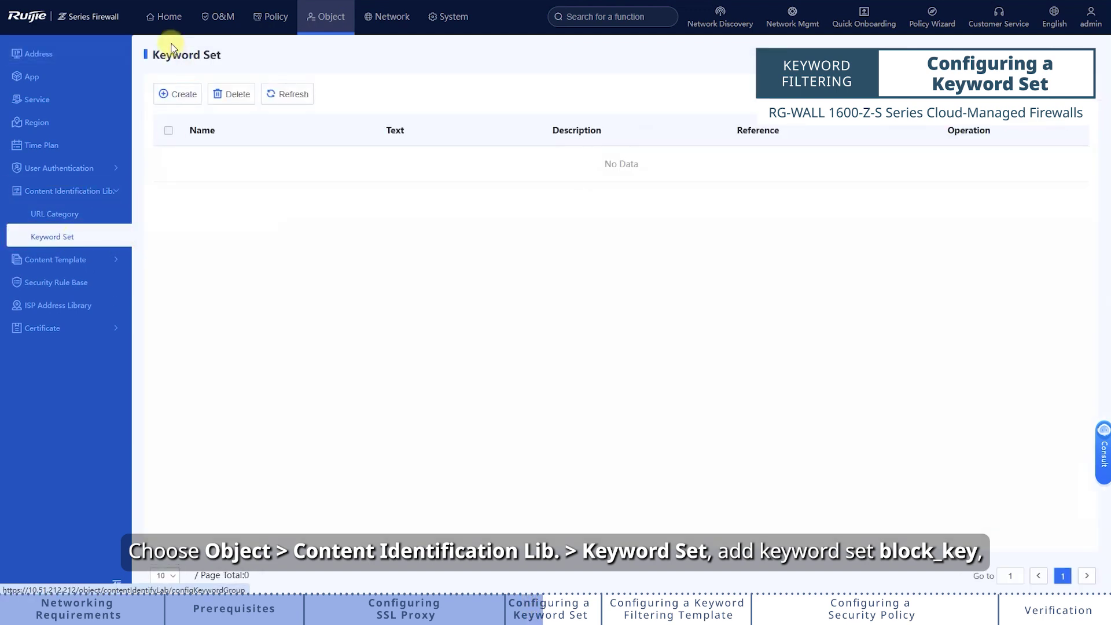
pyautogui.click(183, 94)
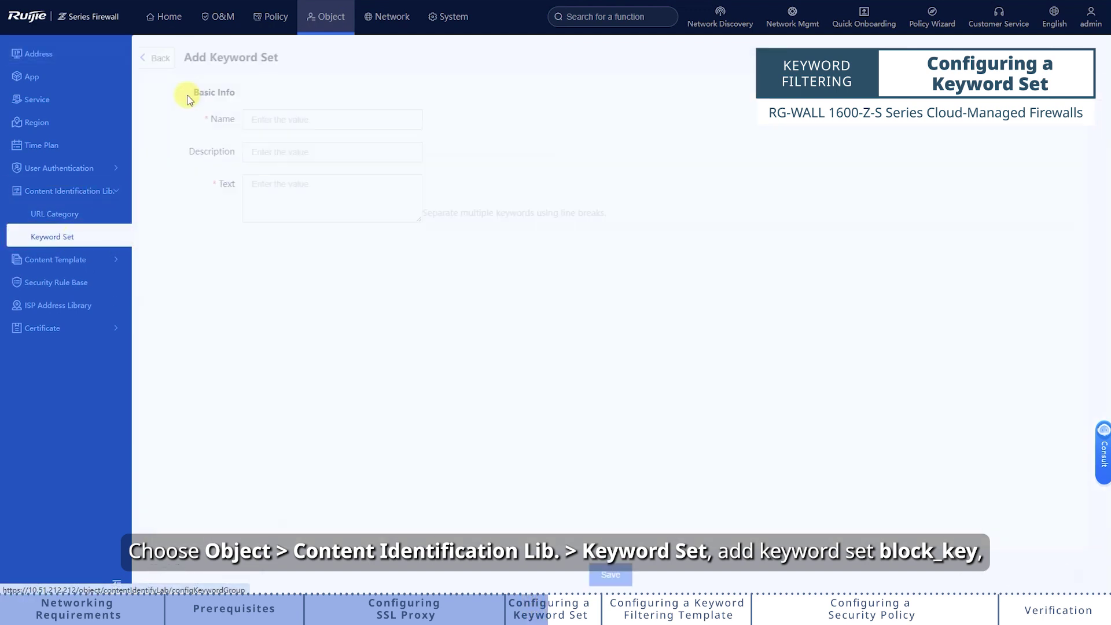
pyautogui.click(276, 117)
pyautogui.write('block')
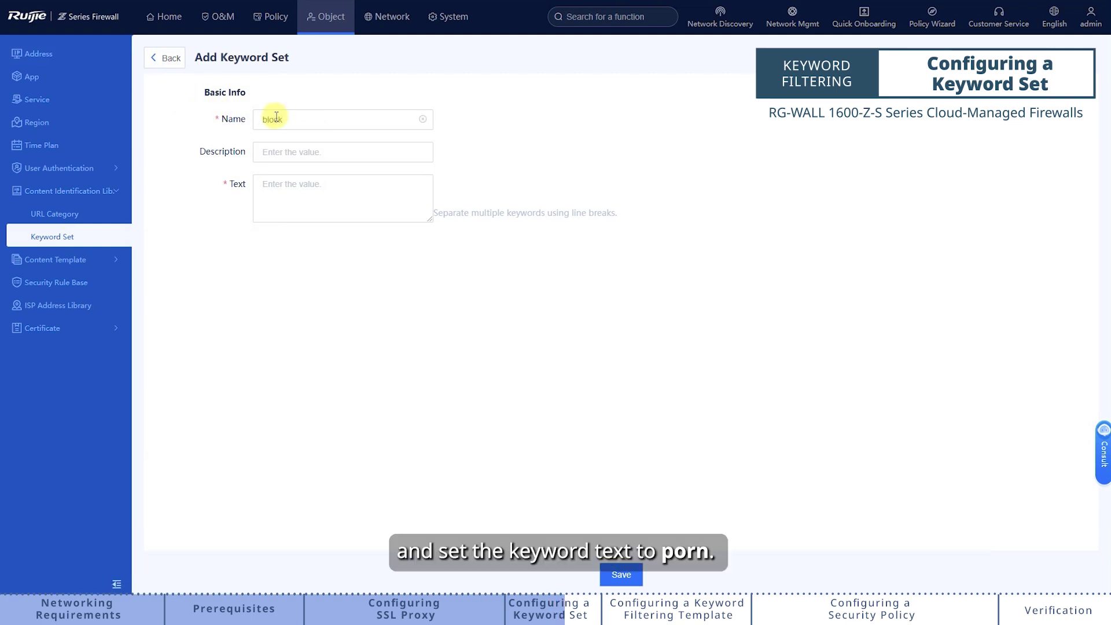
pyautogui.write('_key')
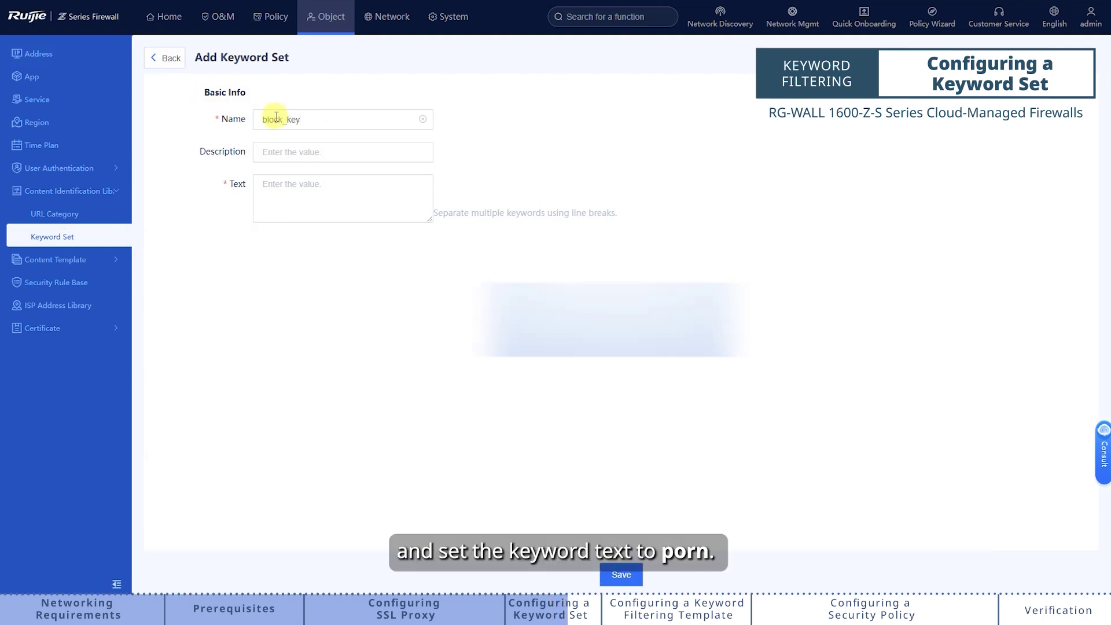
pyautogui.click(280, 192)
pyautogui.write('porn')
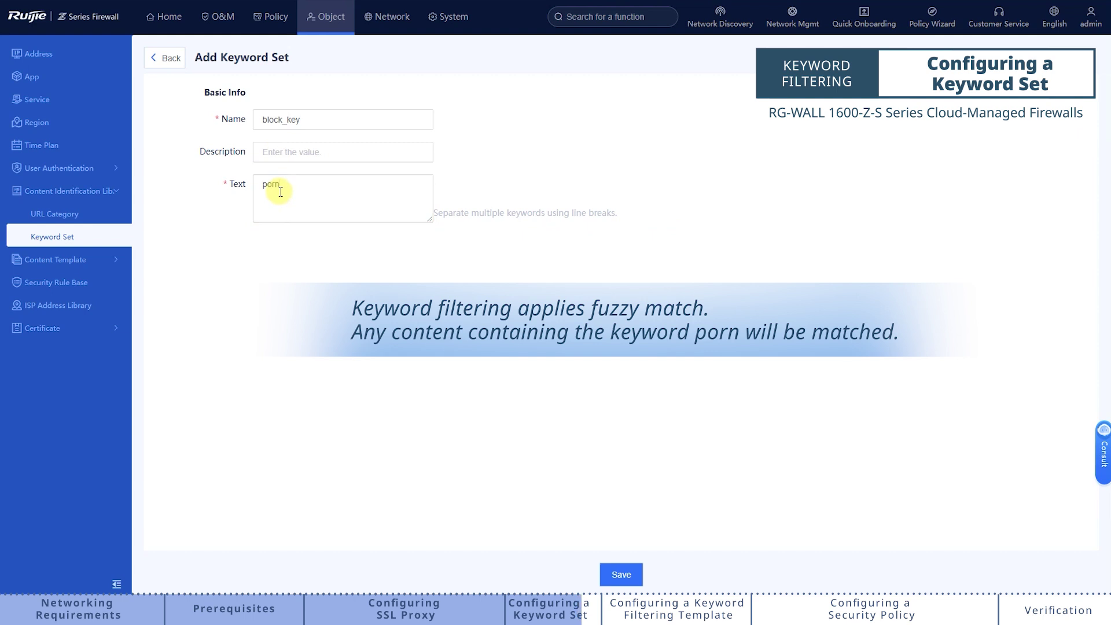
pyautogui.click(607, 576)
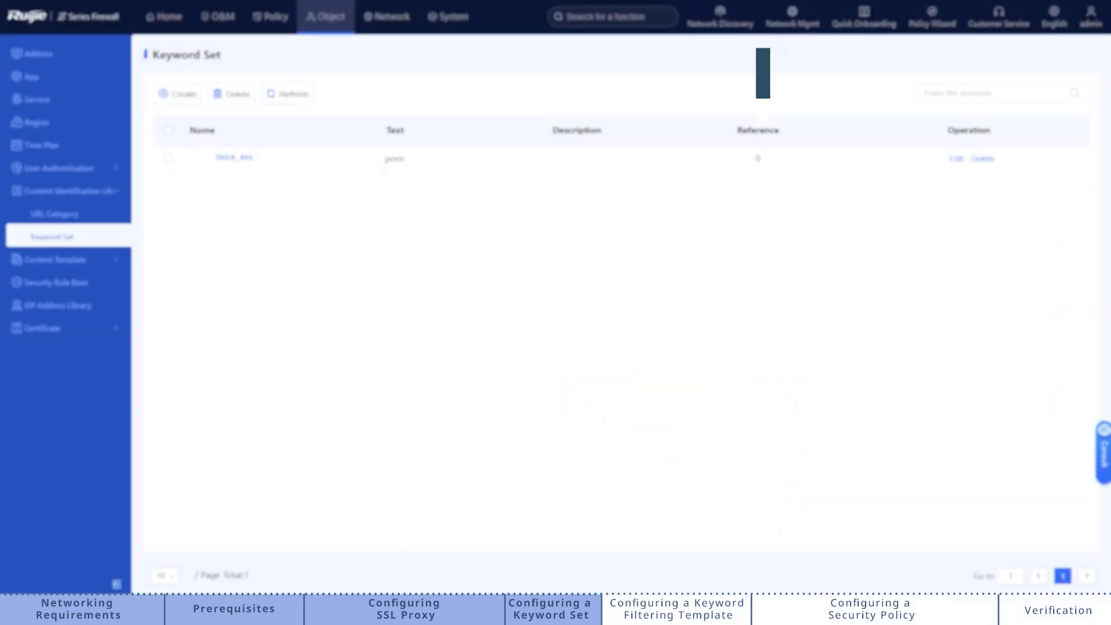
# Start a new keyword filtering template named block_test_profile
pyautogui.click(328, 16)
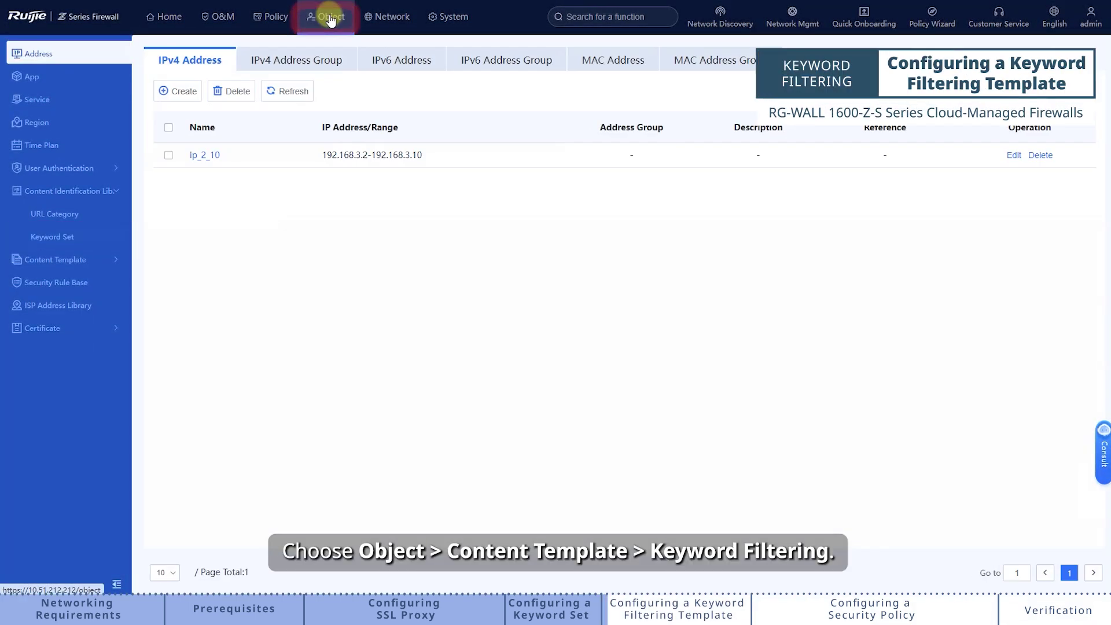
pyautogui.click(64, 261)
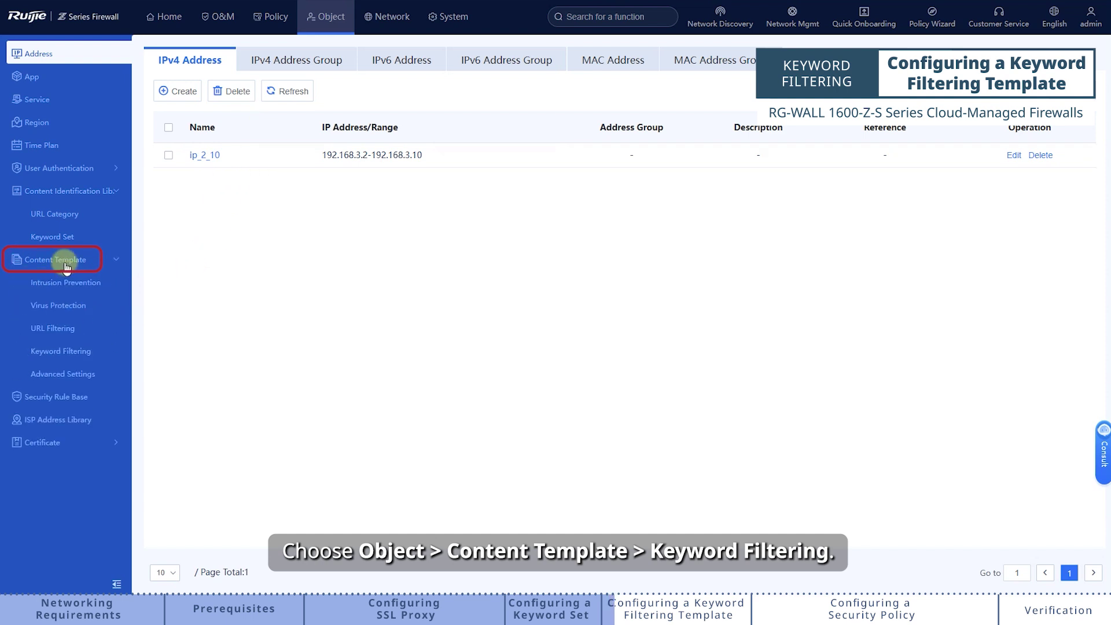
pyautogui.click(67, 356)
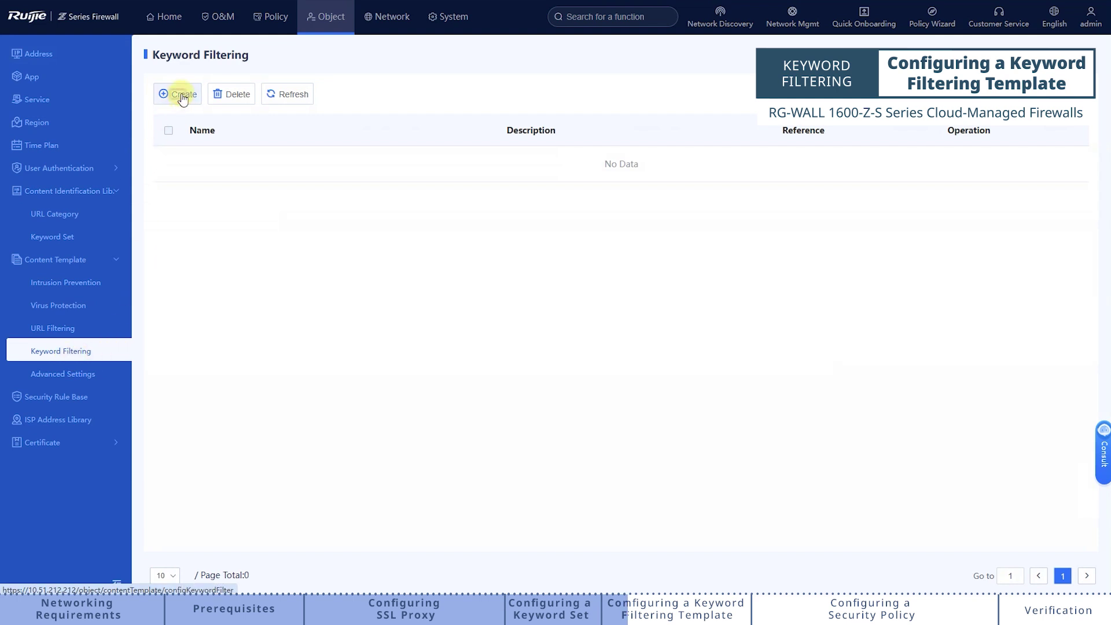
pyautogui.click(183, 96)
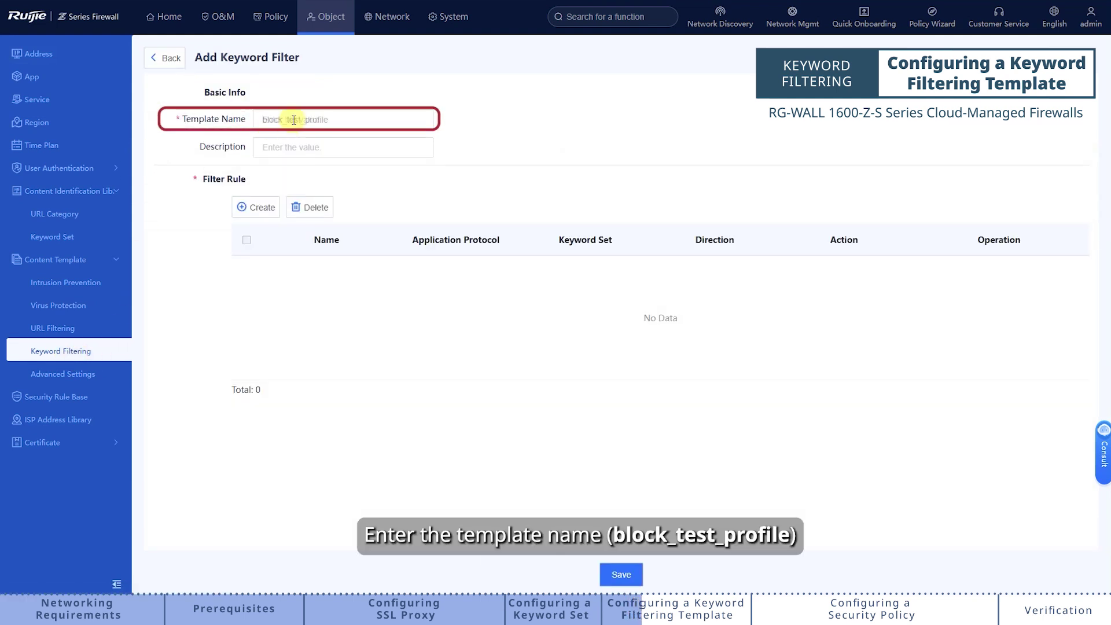
pyautogui.write('block_test_profile')
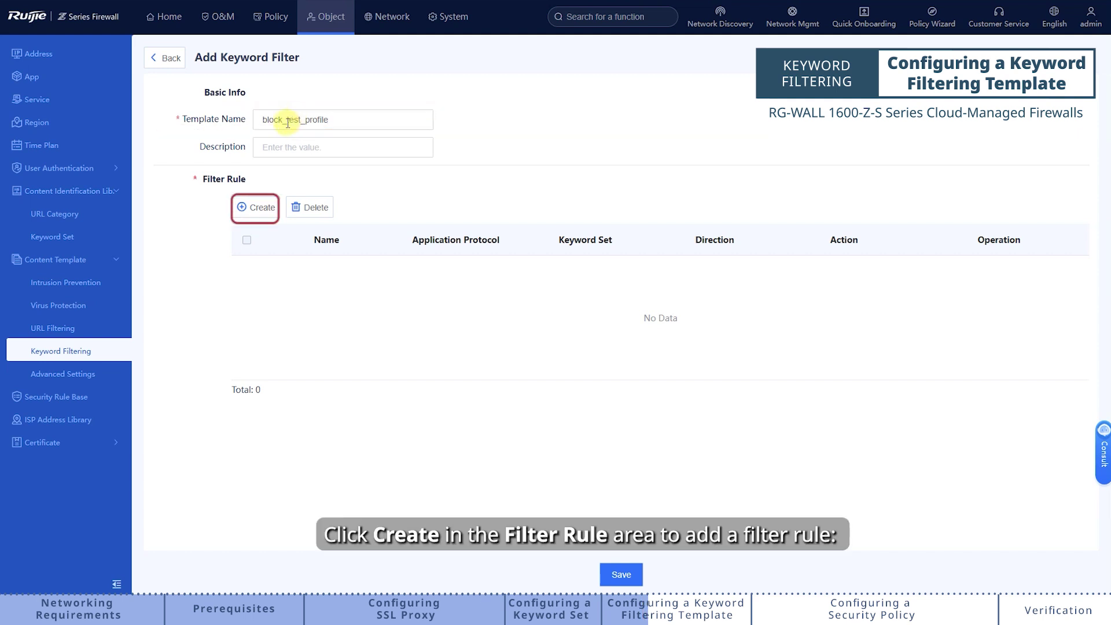
# Add rule block_test_rule blocking block_key over HTTP bidirectionally, then save the template
pyautogui.click(258, 209)
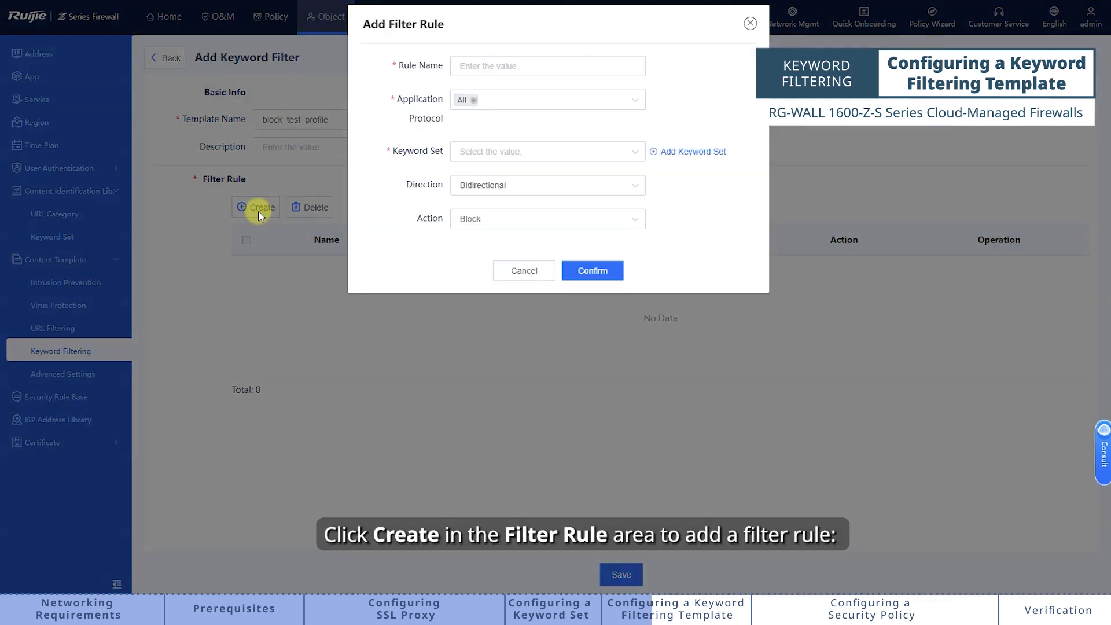
pyautogui.click(497, 65)
pyautogui.write('block_test_ru')
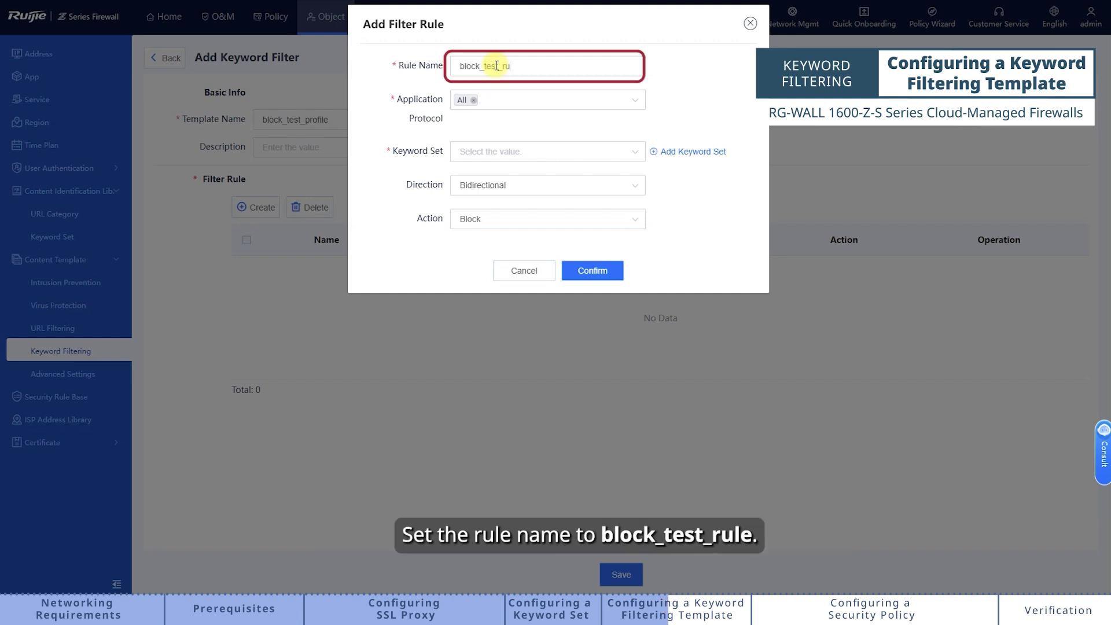
pyautogui.write('le')
pyautogui.click(473, 100)
pyautogui.click(489, 143)
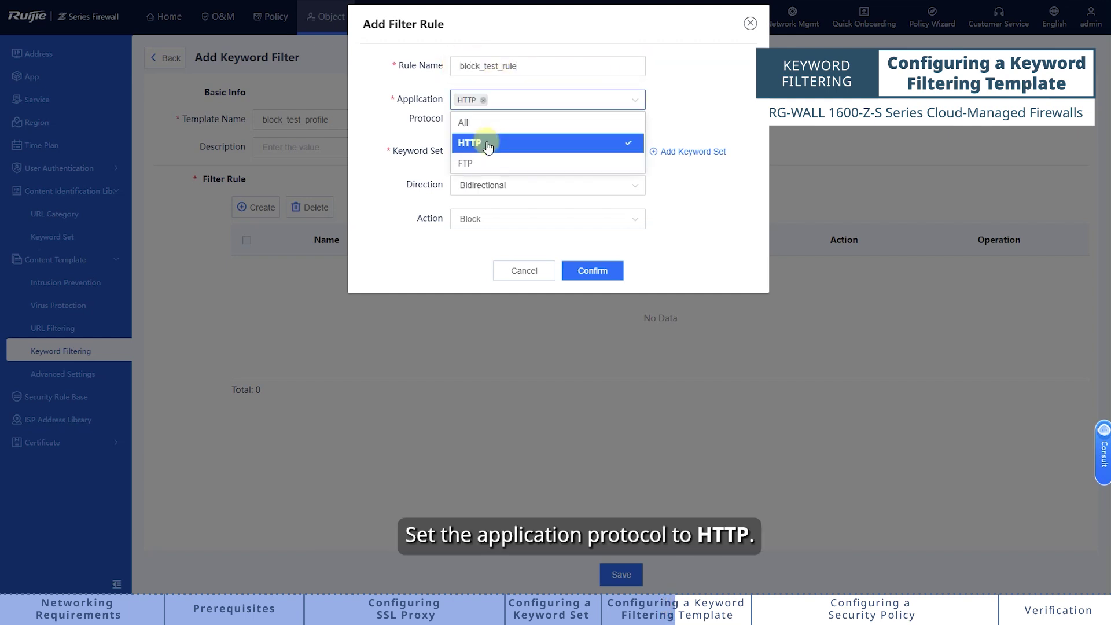
pyautogui.click(428, 132)
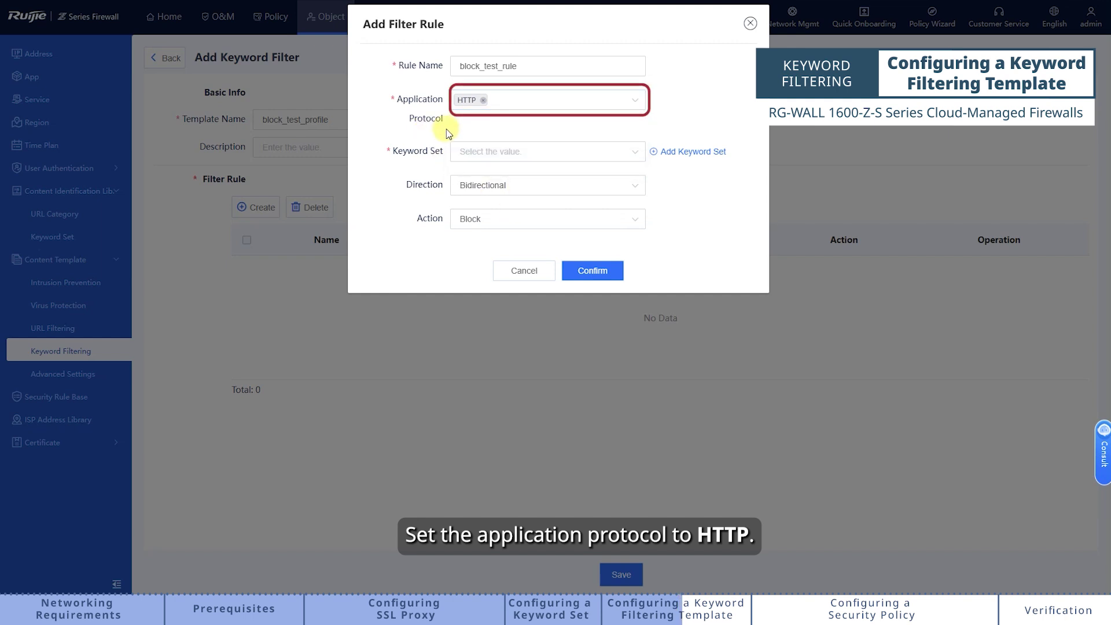
pyautogui.click(503, 155)
pyautogui.click(500, 174)
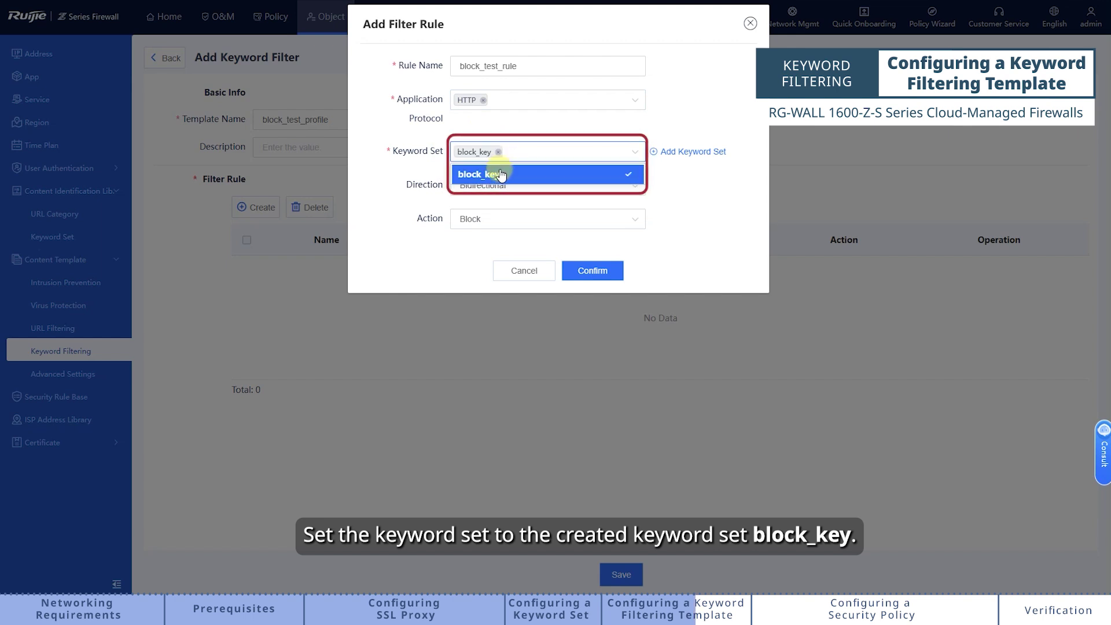
pyautogui.click(470, 186)
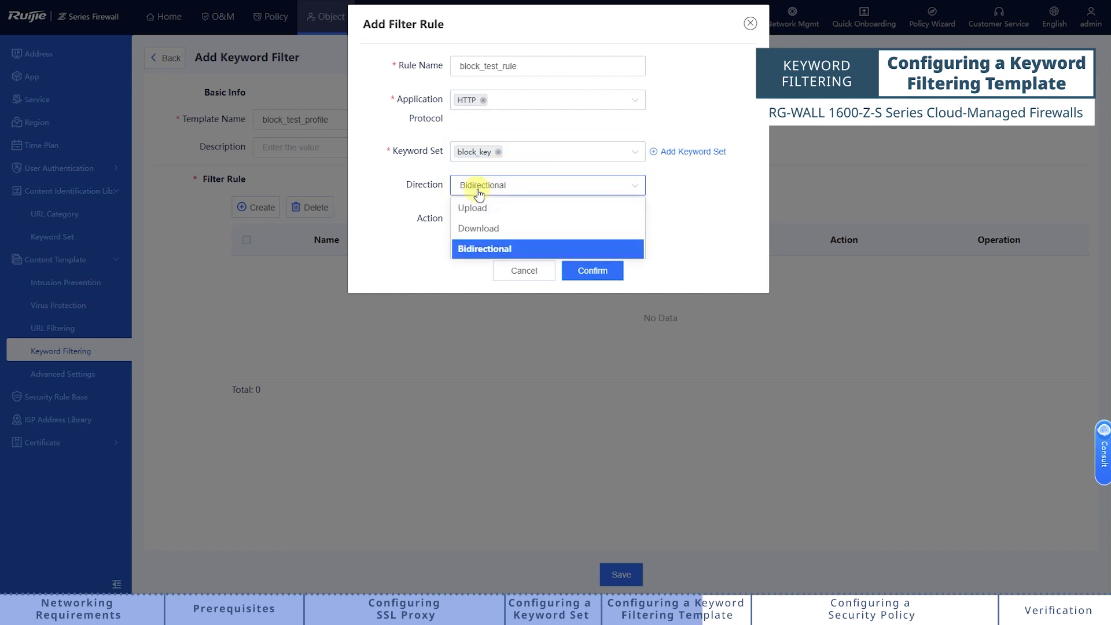
pyautogui.click(513, 251)
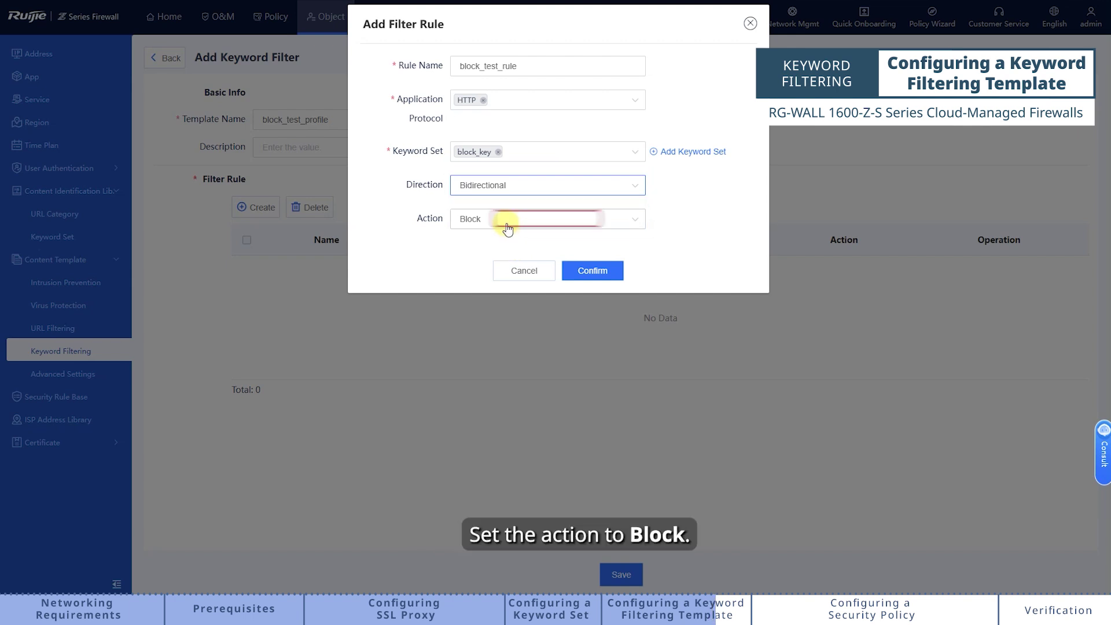
pyautogui.click(592, 271)
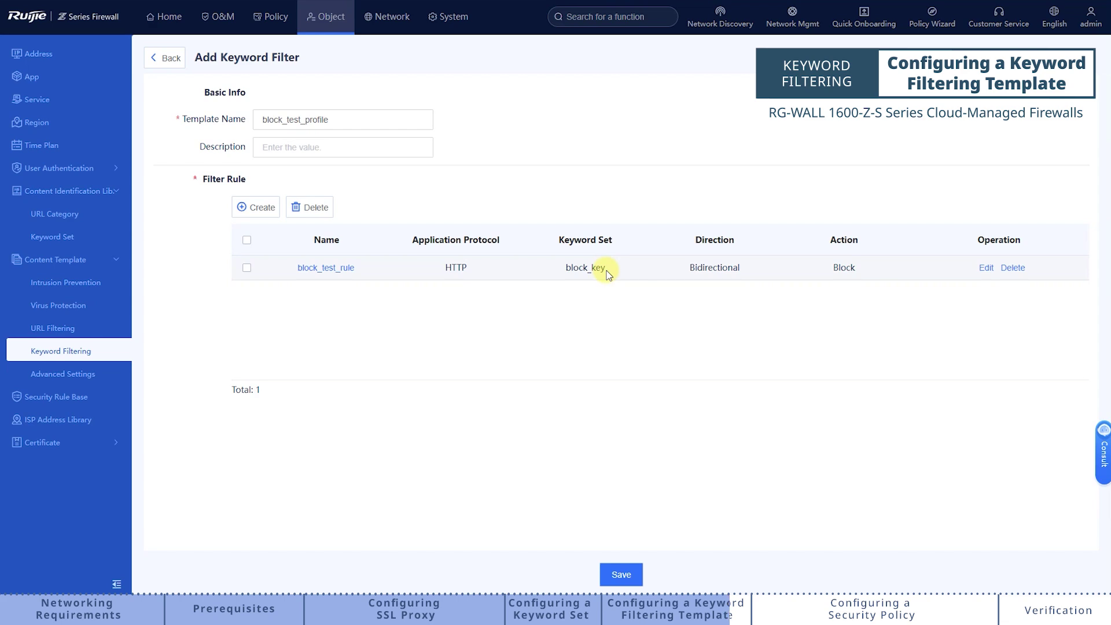
pyautogui.click(622, 574)
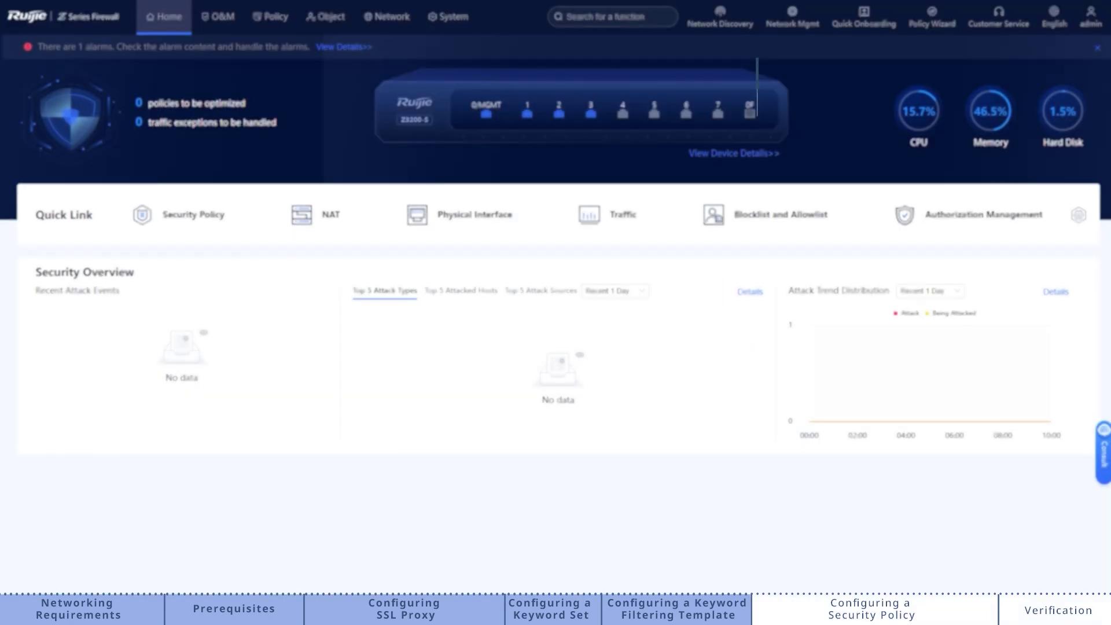
# Open Security Policy and start a new policy directly via Create in the Tip dialog
pyautogui.click(271, 17)
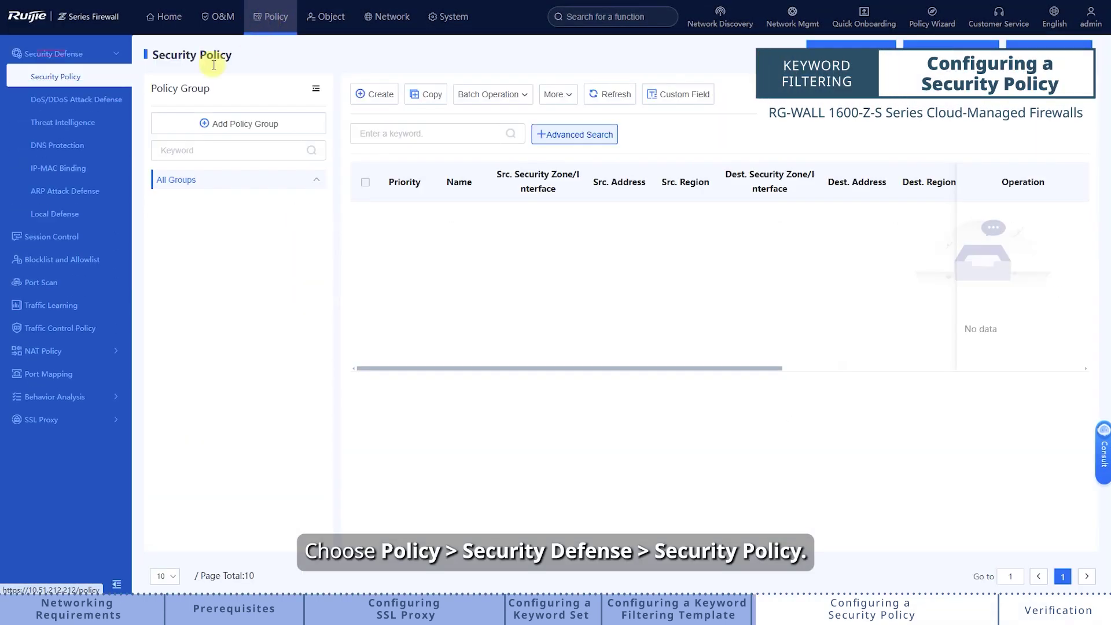
pyautogui.click(79, 80)
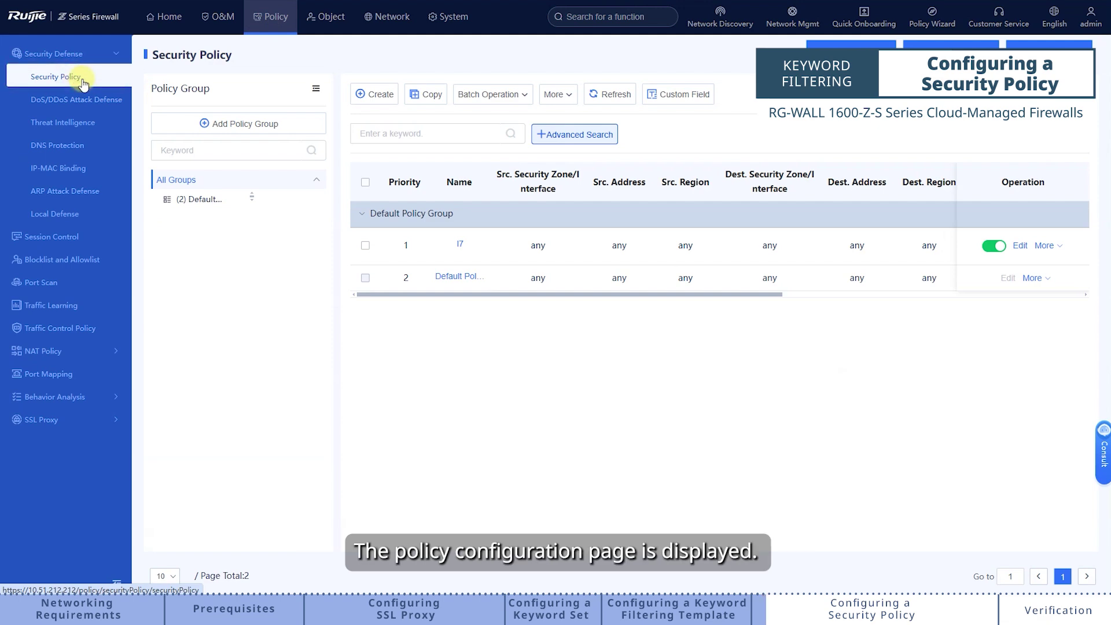
pyautogui.click(392, 97)
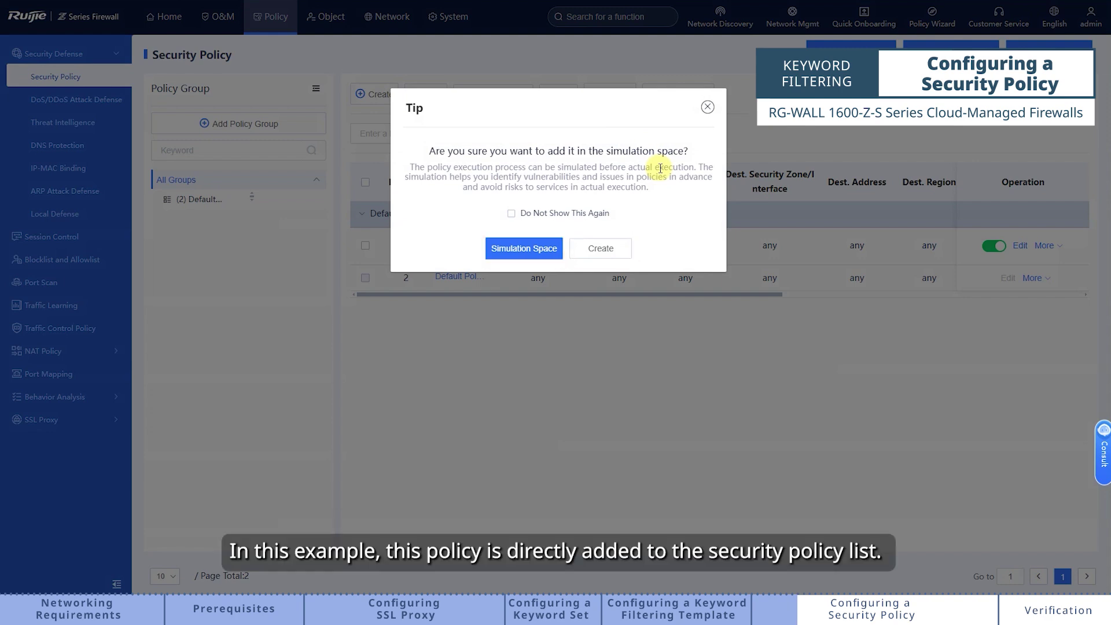
pyautogui.click(602, 253)
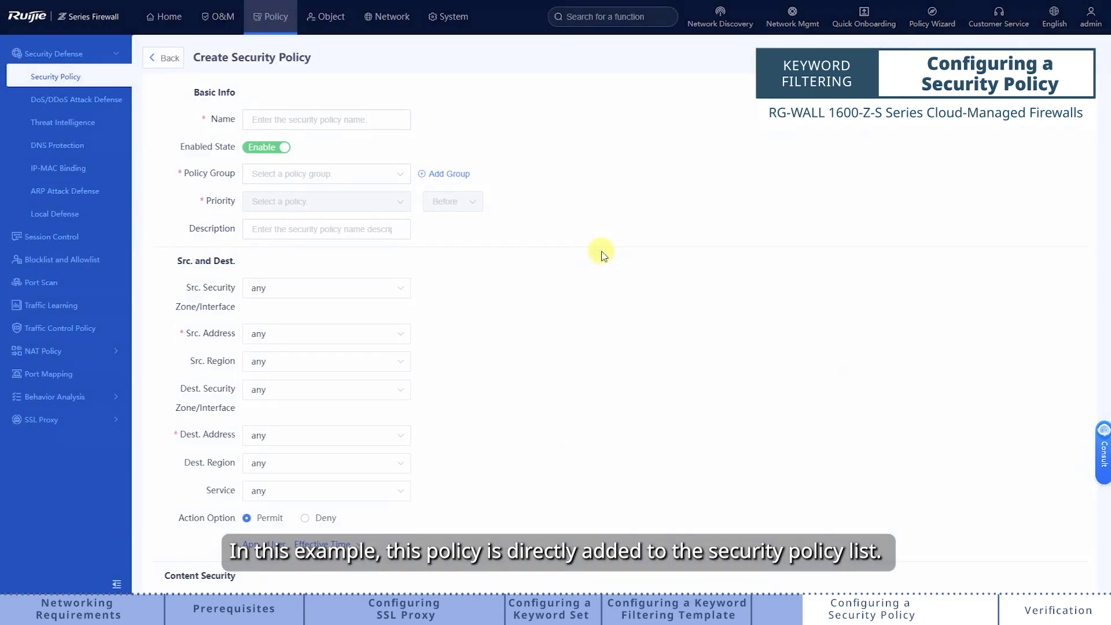
# Name the policy block_test_policy in Default Policy Group, ranked before Default Policy
pyautogui.click(306, 118)
pyautogui.write('block_test')
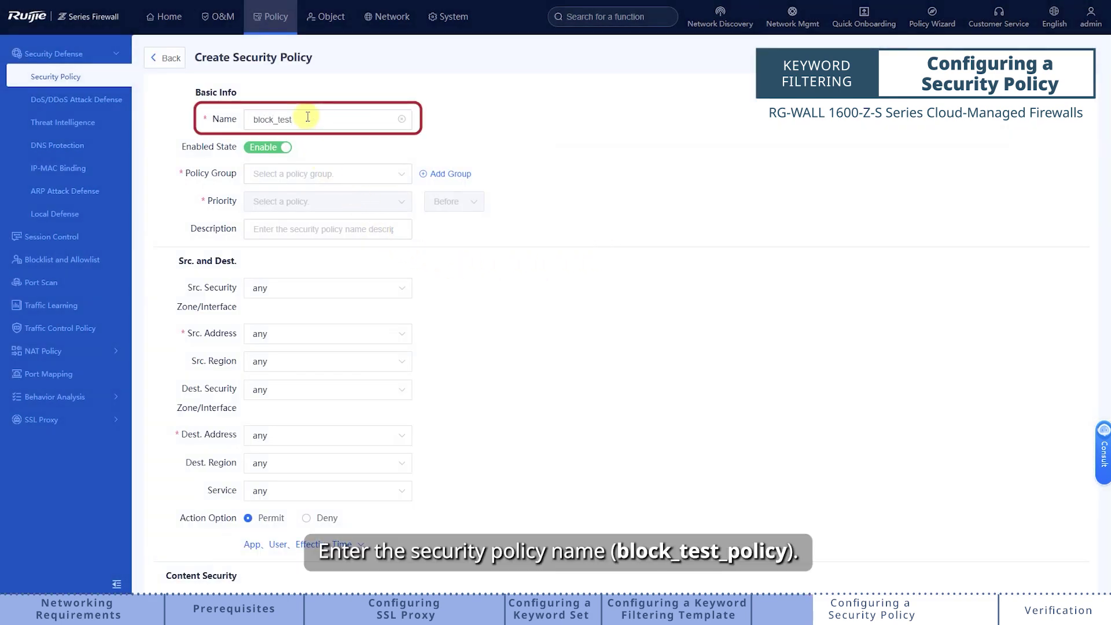
pyautogui.write('_policy')
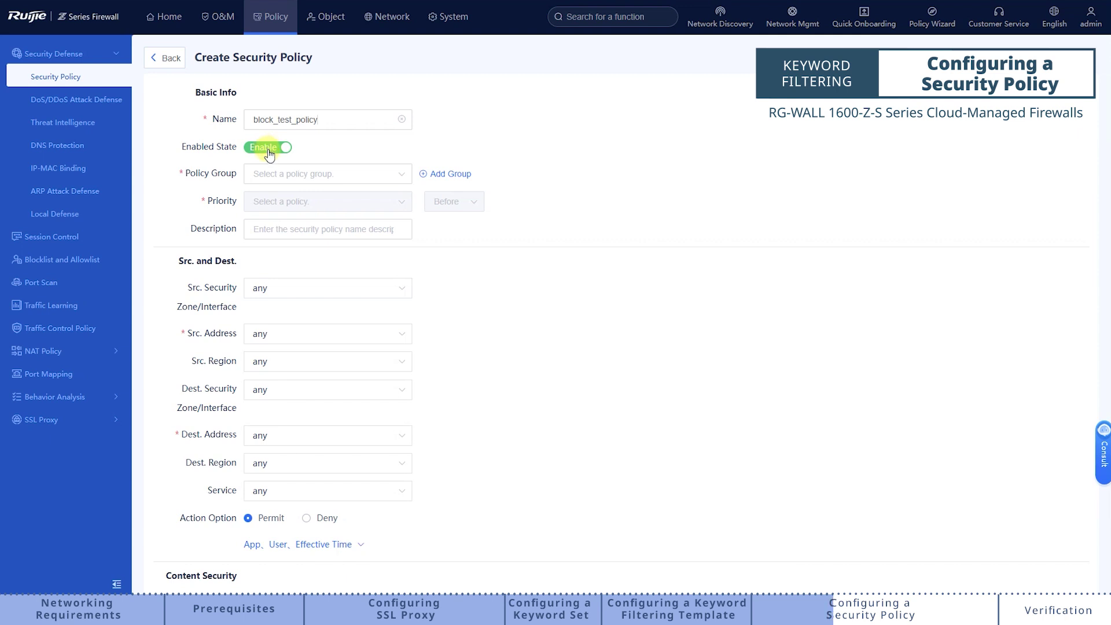
pyautogui.click(298, 174)
pyautogui.click(305, 194)
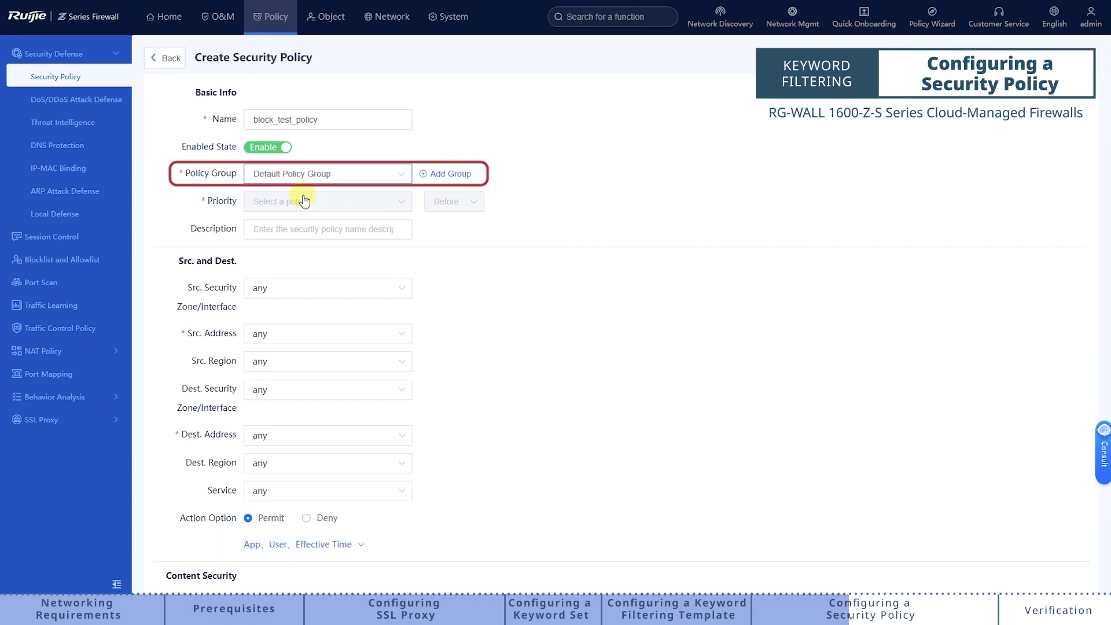
pyautogui.click(322, 202)
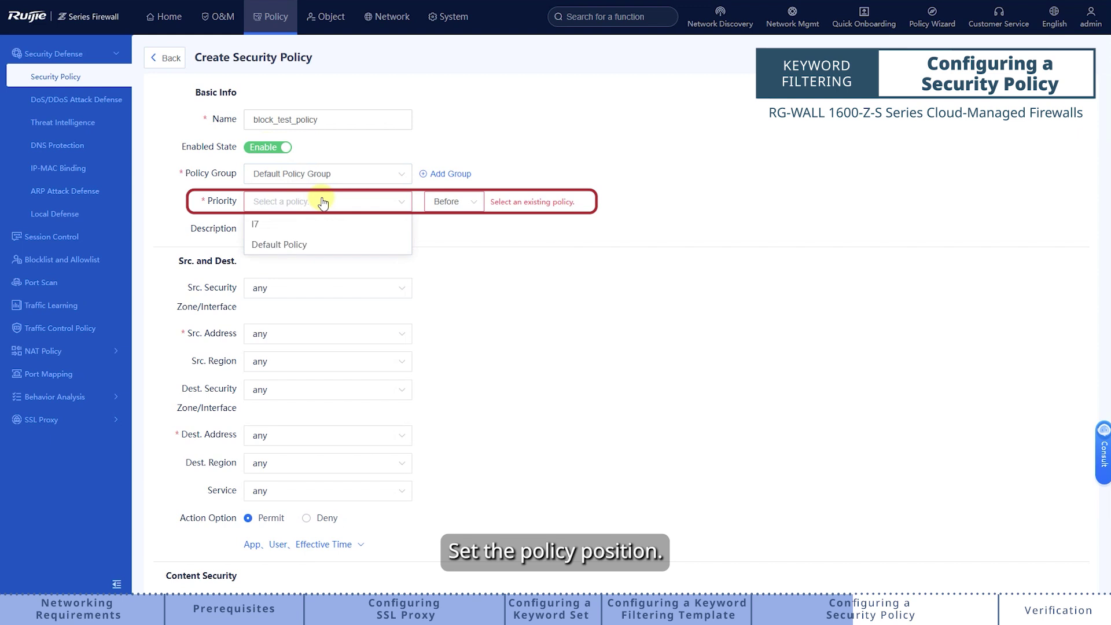
pyautogui.click(313, 245)
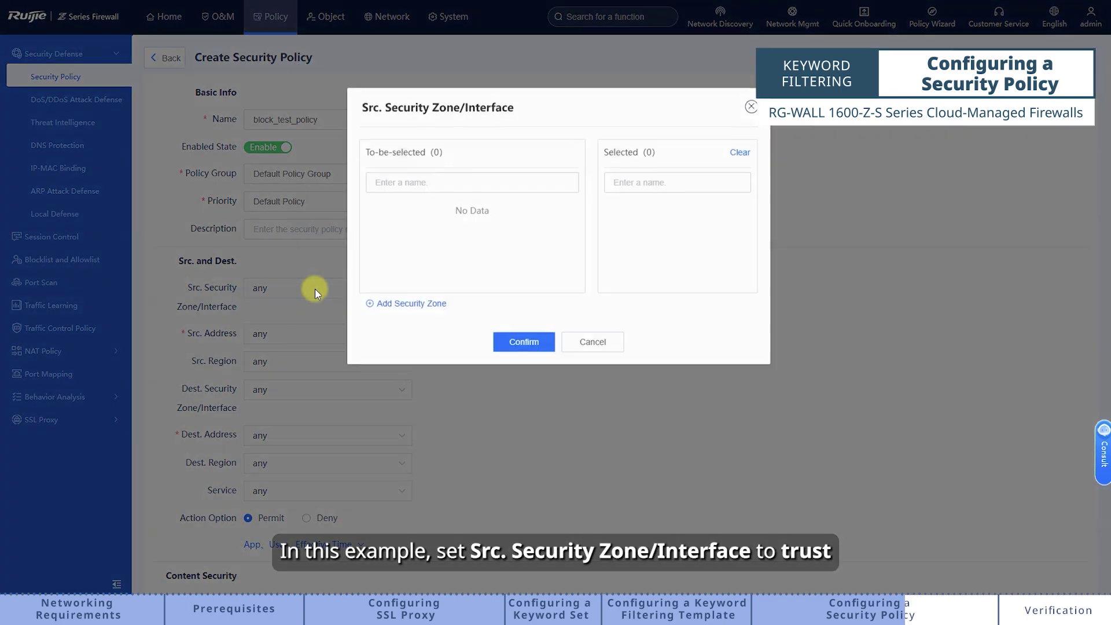
# Set the source zone to trust
pyautogui.click(314, 291)
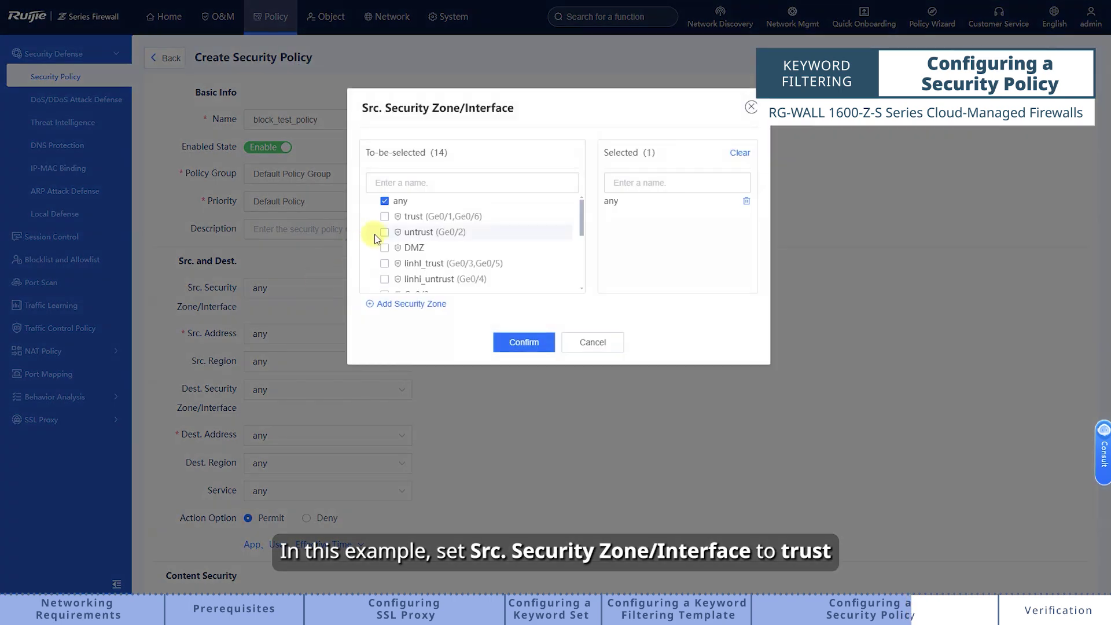
pyautogui.click(385, 216)
pyautogui.click(524, 342)
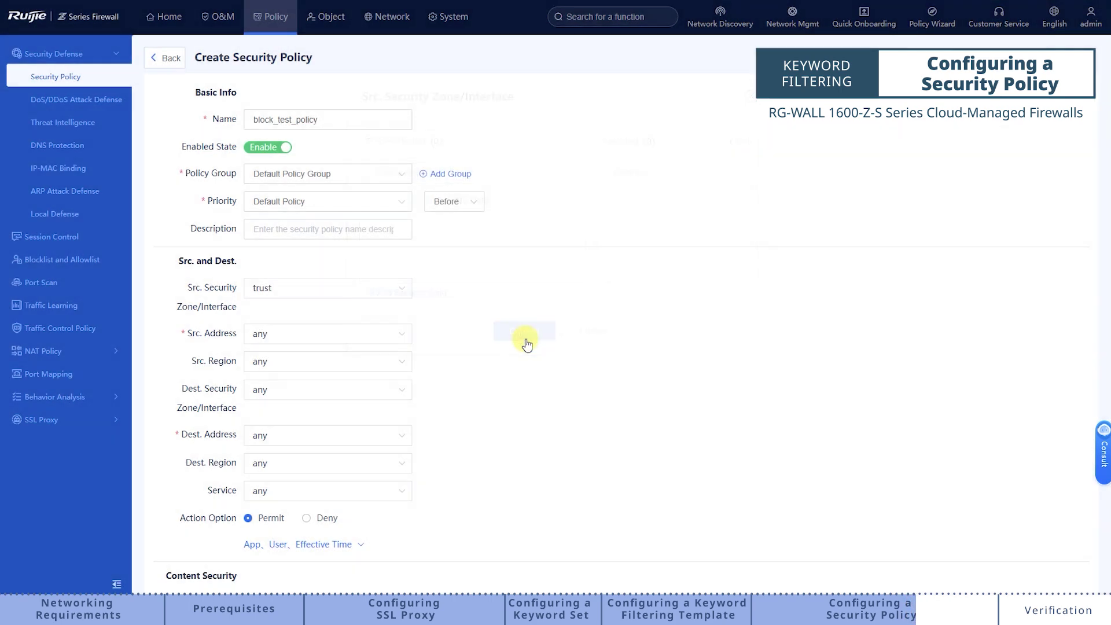
# Create IPv4 address object Users (192.168.10.0/24) and use it as the source address
pyautogui.click(349, 336)
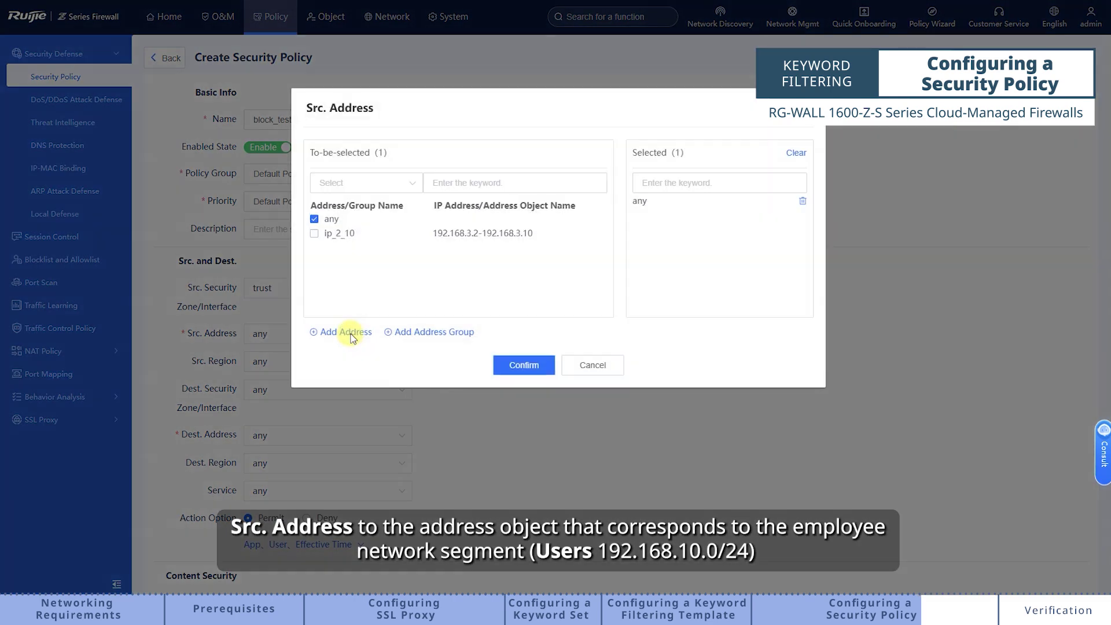
pyautogui.moveTo(352, 338)
pyautogui.click(341, 354)
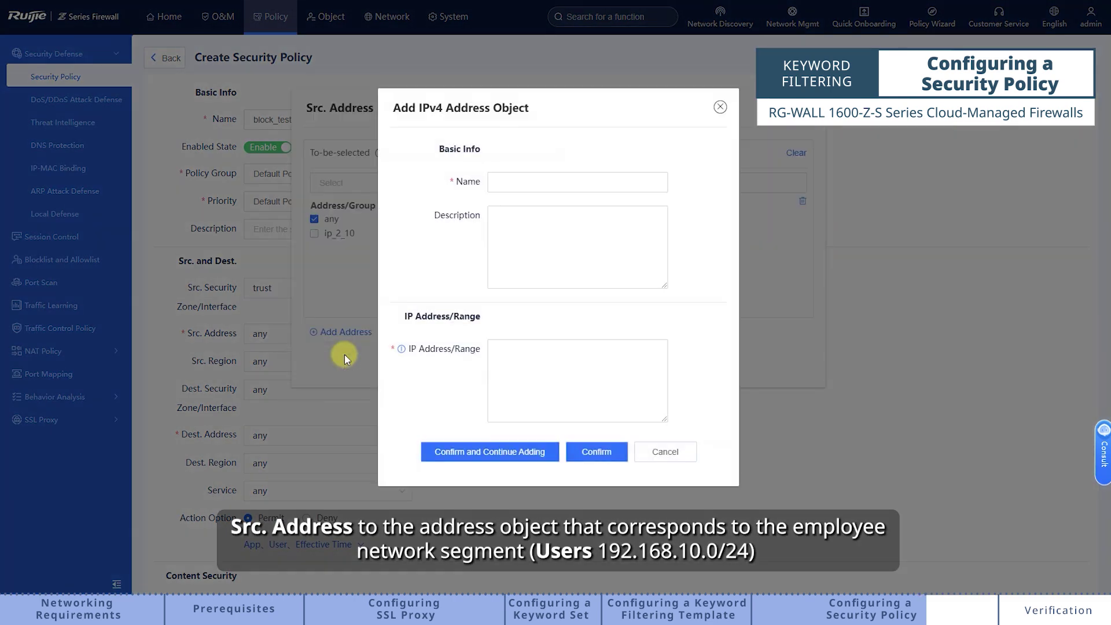
pyautogui.click(523, 174)
pyautogui.write('Users')
pyautogui.click(534, 368)
pyautogui.write('192.168.10.0')
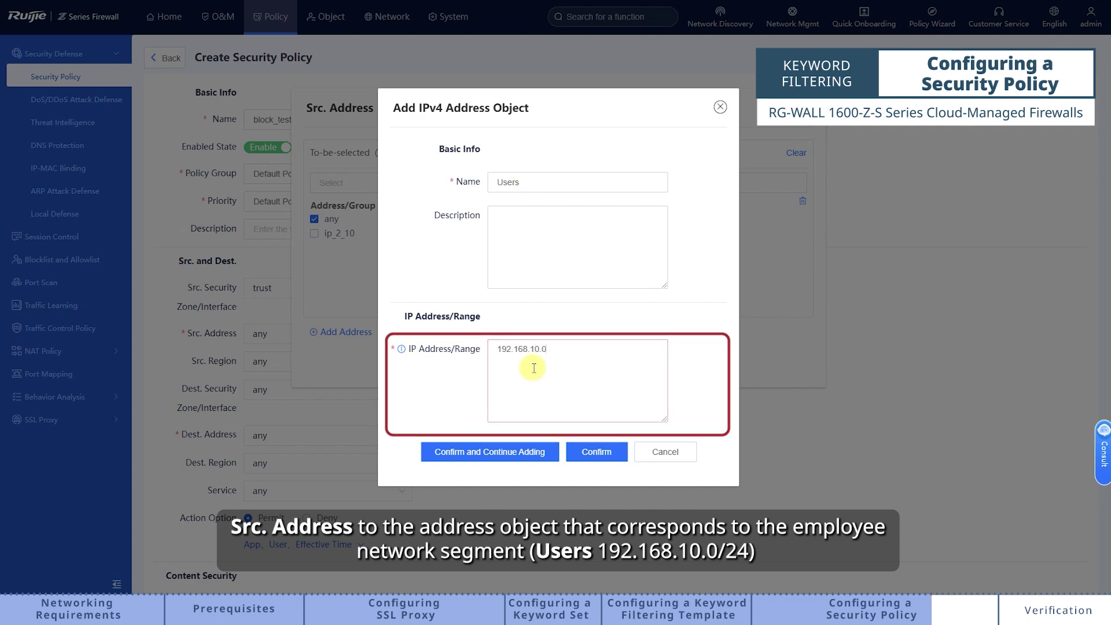
pyautogui.write('/24')
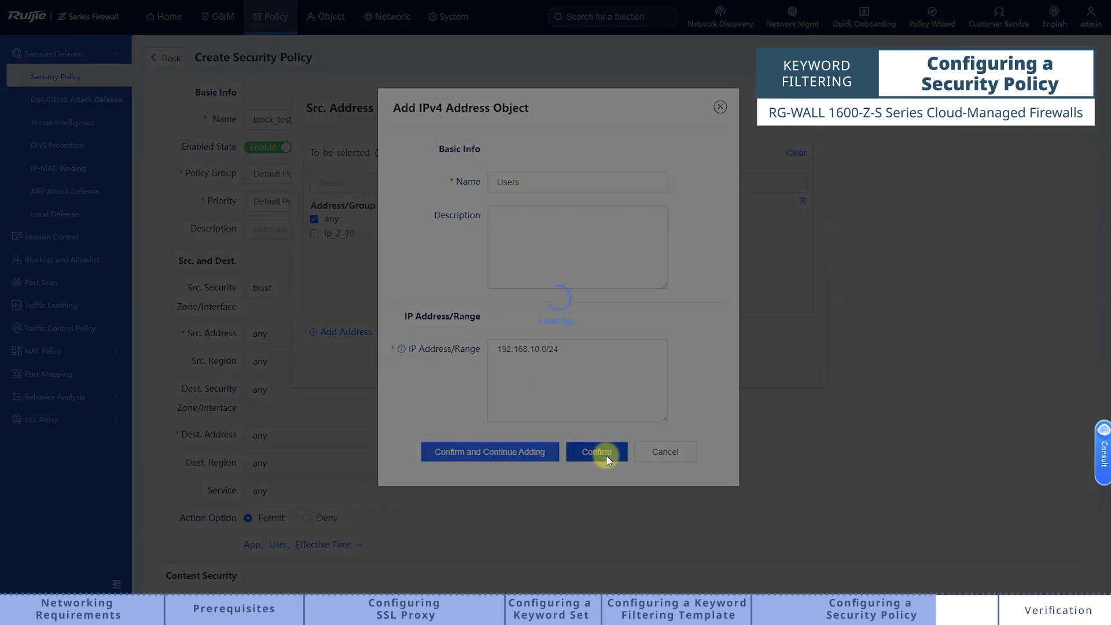
pyautogui.click(596, 451)
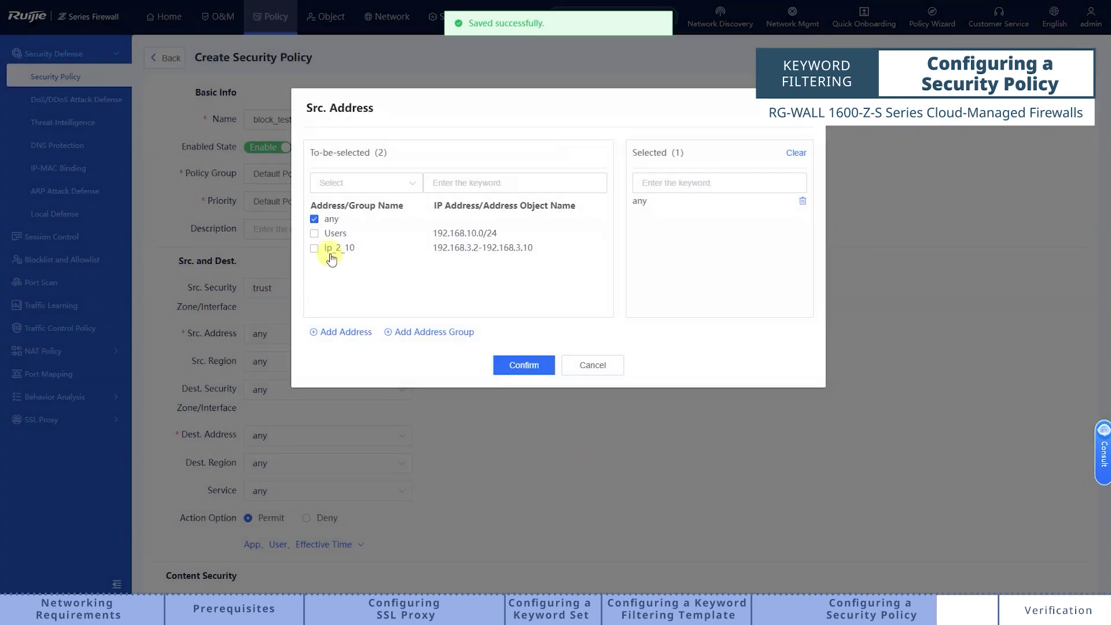
pyautogui.click(314, 233)
pyautogui.click(522, 366)
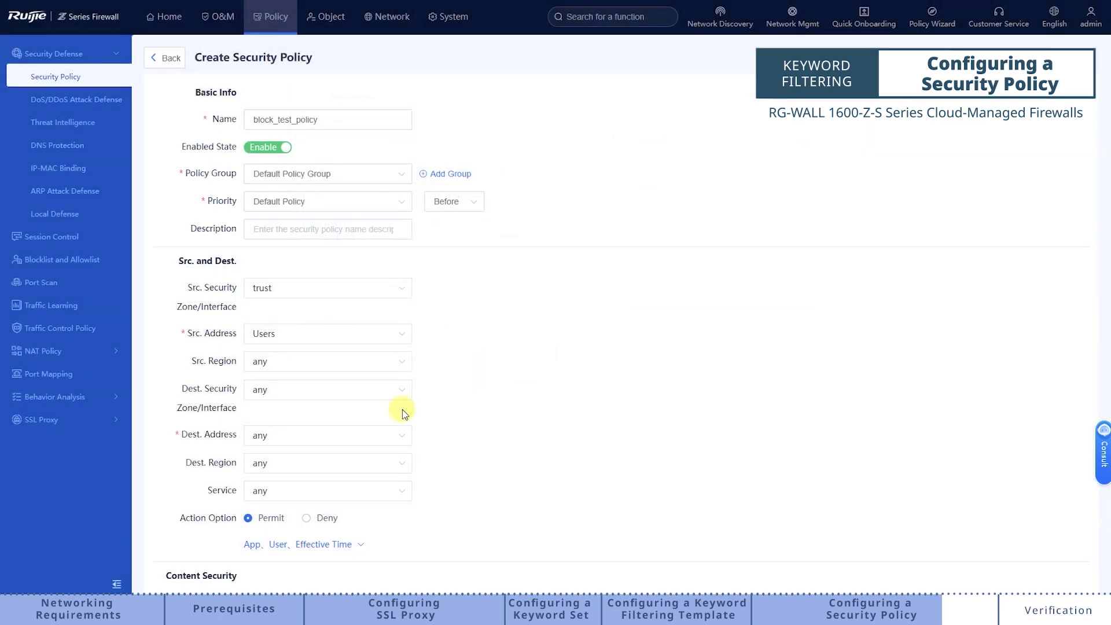
# Set the destination zone to untrust and the action to Permit
pyautogui.click(319, 391)
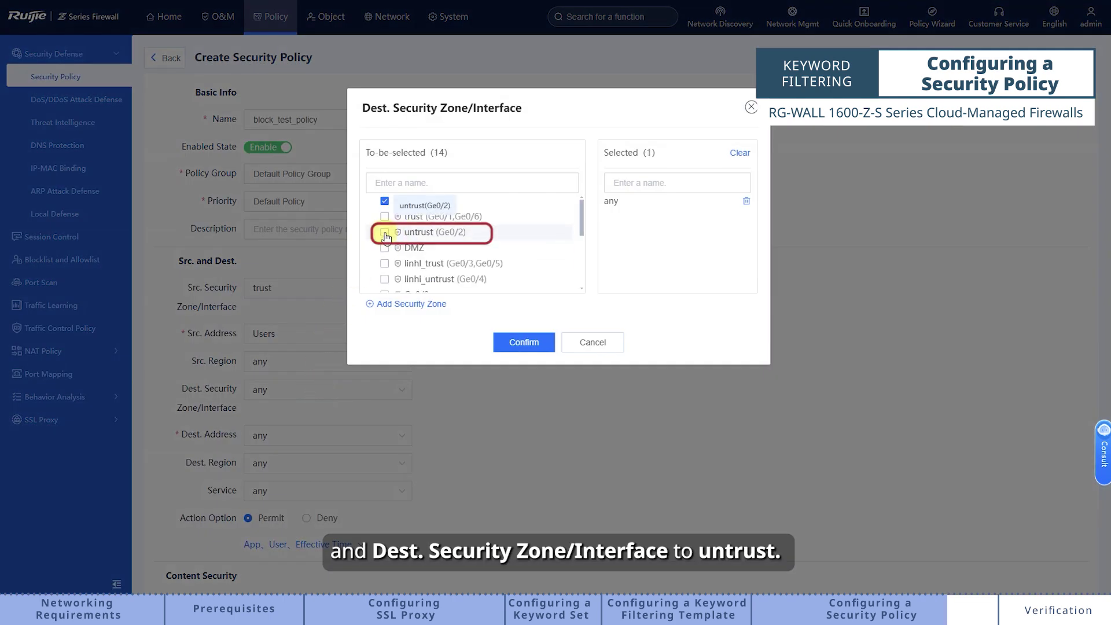
pyautogui.click(384, 232)
pyautogui.click(523, 342)
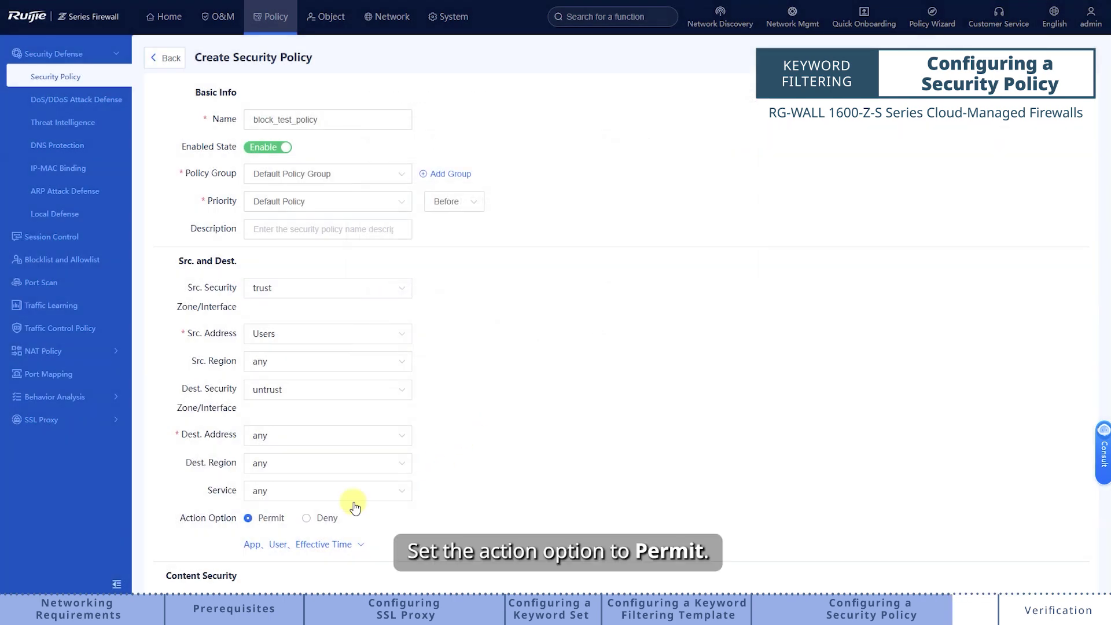
pyautogui.click(248, 519)
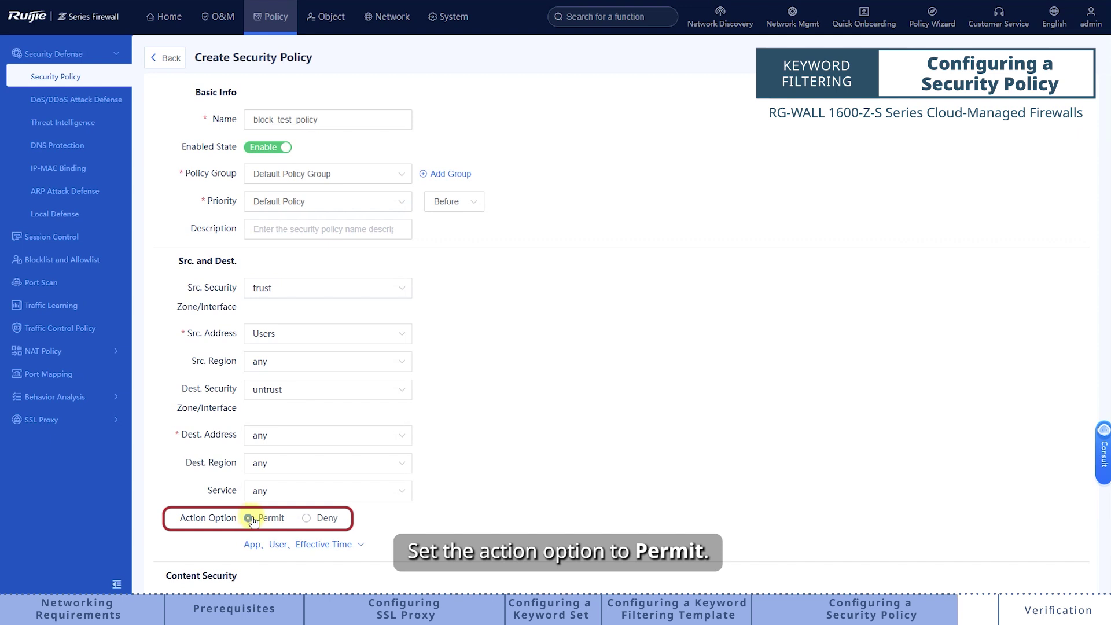
# Enable keyword filtering with block_test_profile and save block_test_policy
pyautogui.scroll(-3, 388, 484)
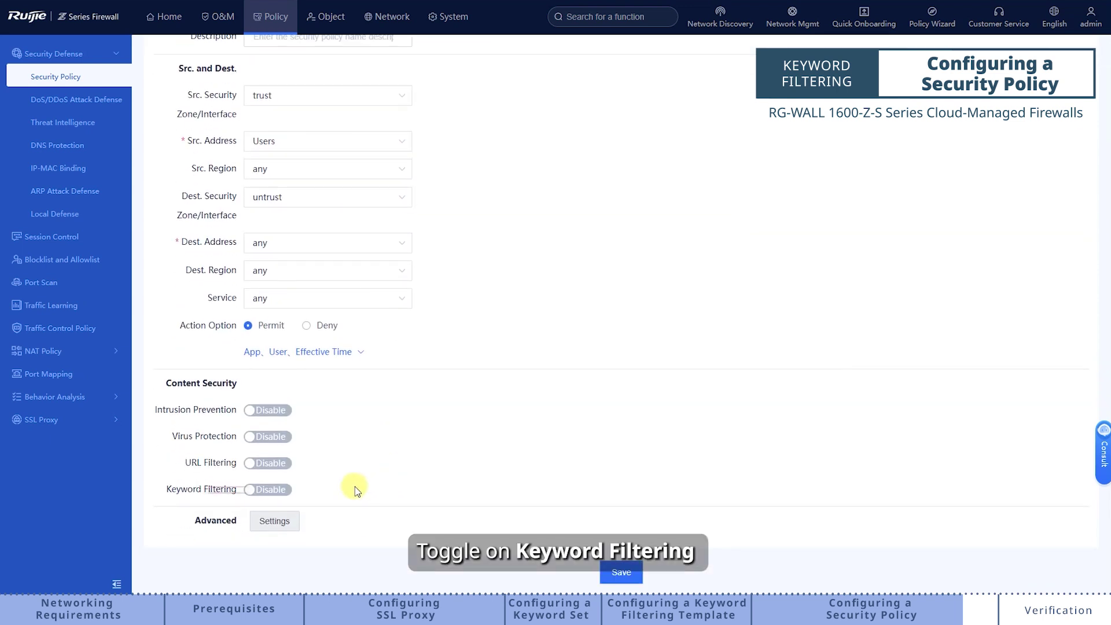
pyautogui.click(271, 492)
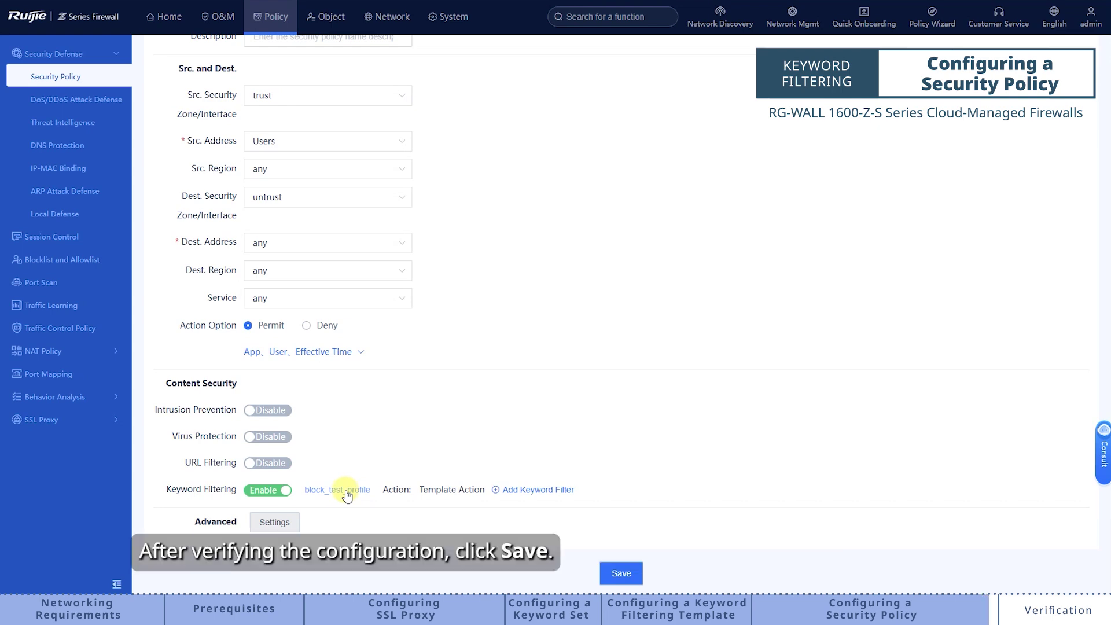
pyautogui.click(618, 574)
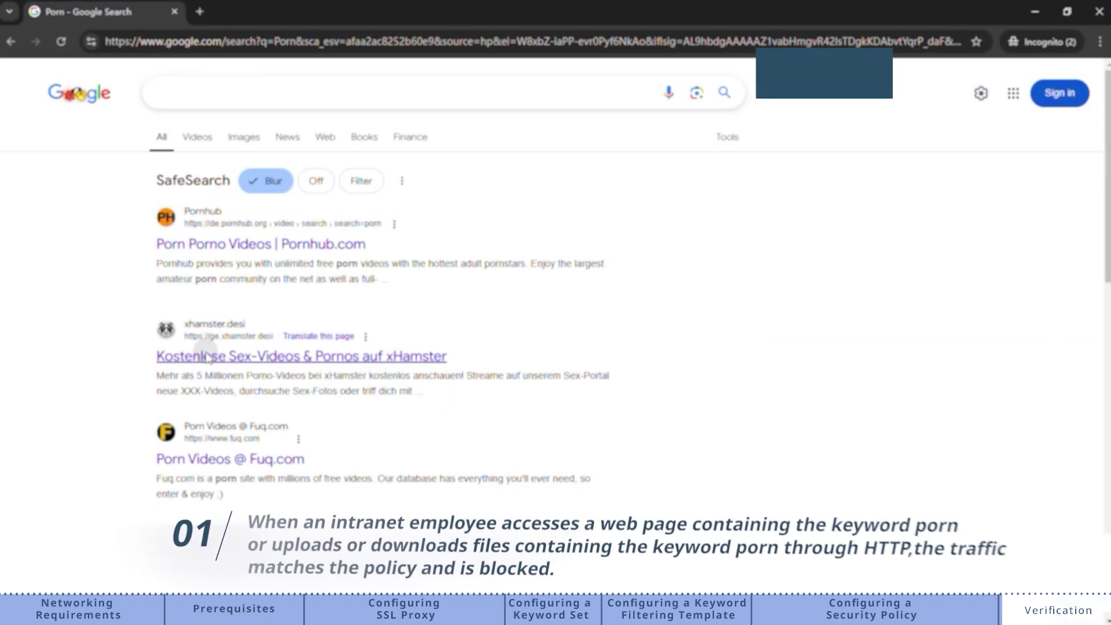
# Open the xHamster search result in a new tab and confirm it shows "This site can't be reached"
pyautogui.rightClick(206, 357)
pyautogui.click(276, 367)
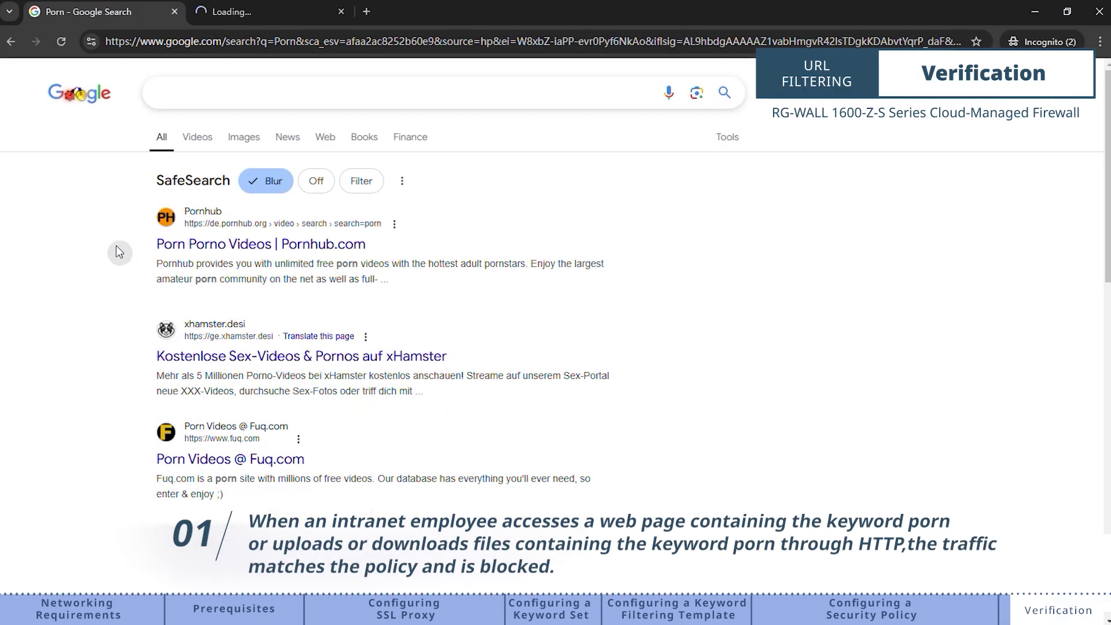
pyautogui.click(233, 17)
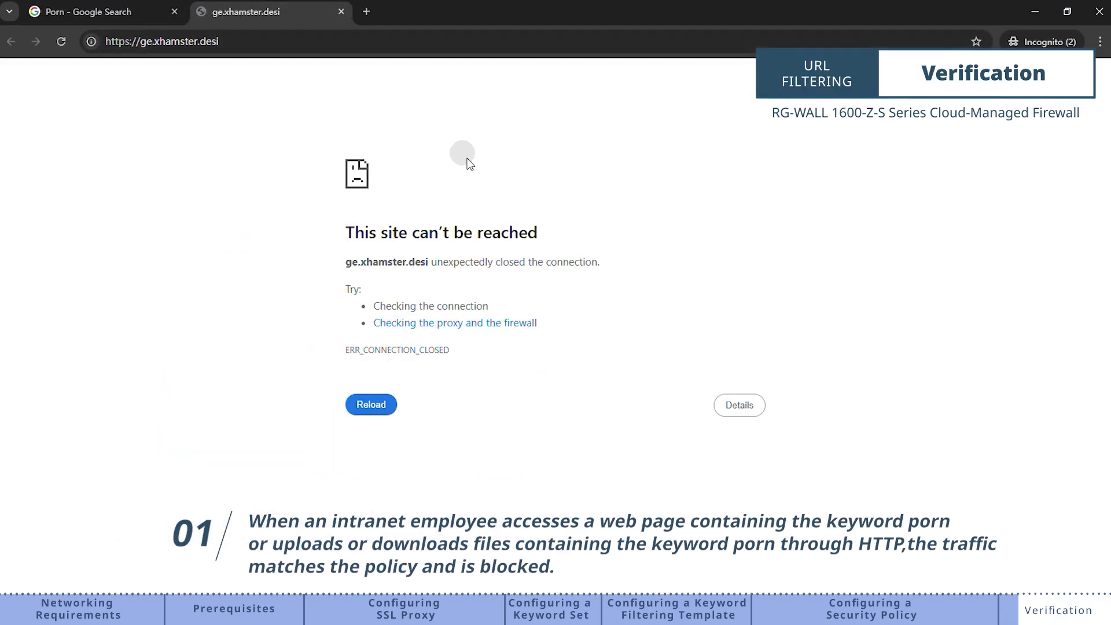